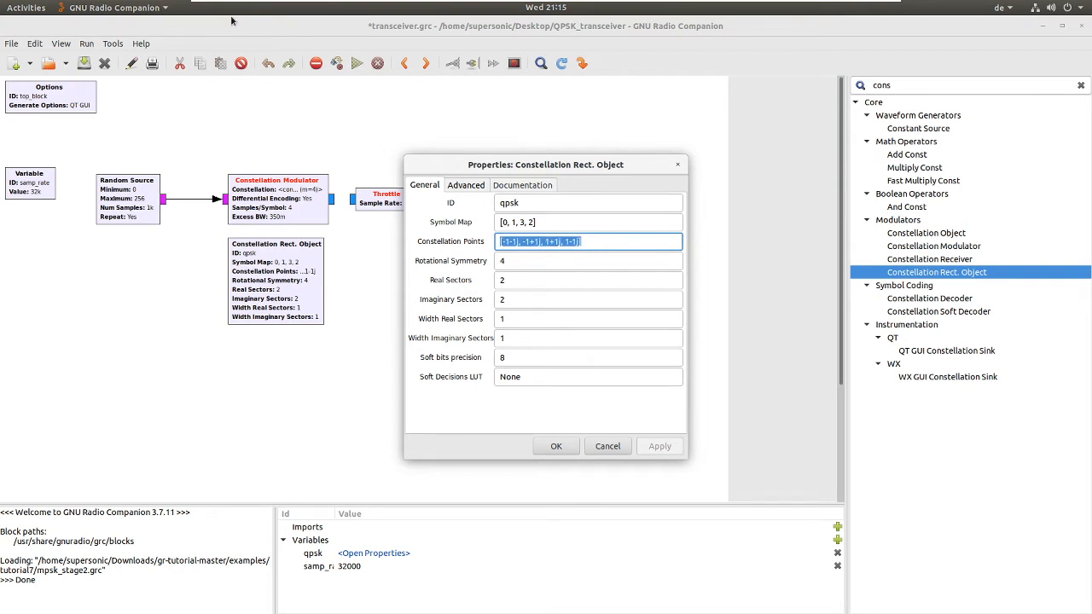
- Switch to the Wikipedia Phase-shift keying page in Chrome and show its QPSK constellation diagram beside the block properties
click(26, 8)
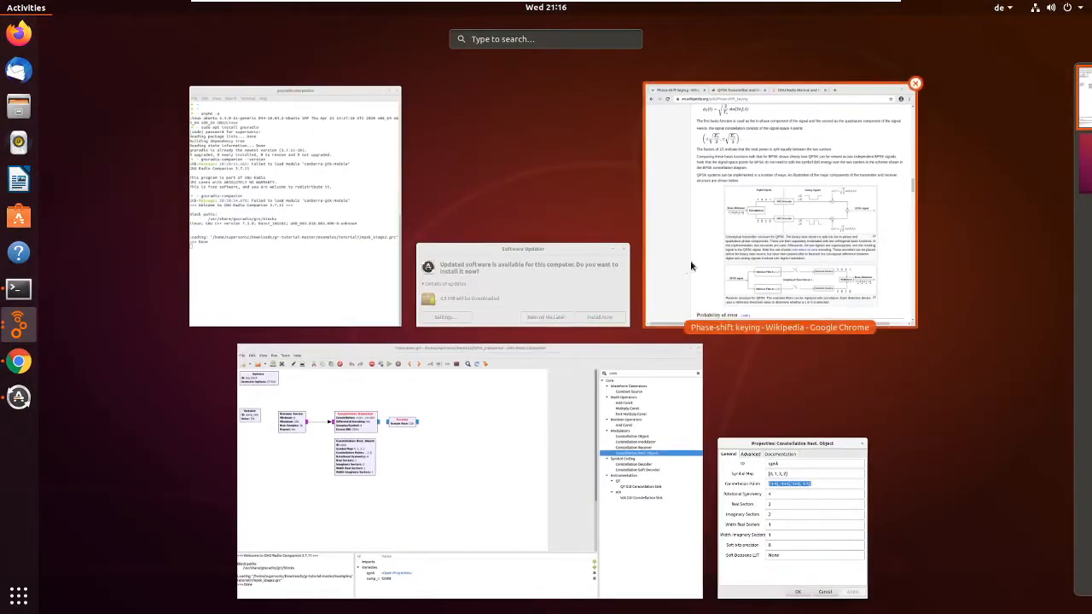
click(692, 264)
scroll(839, 237, up, 5)
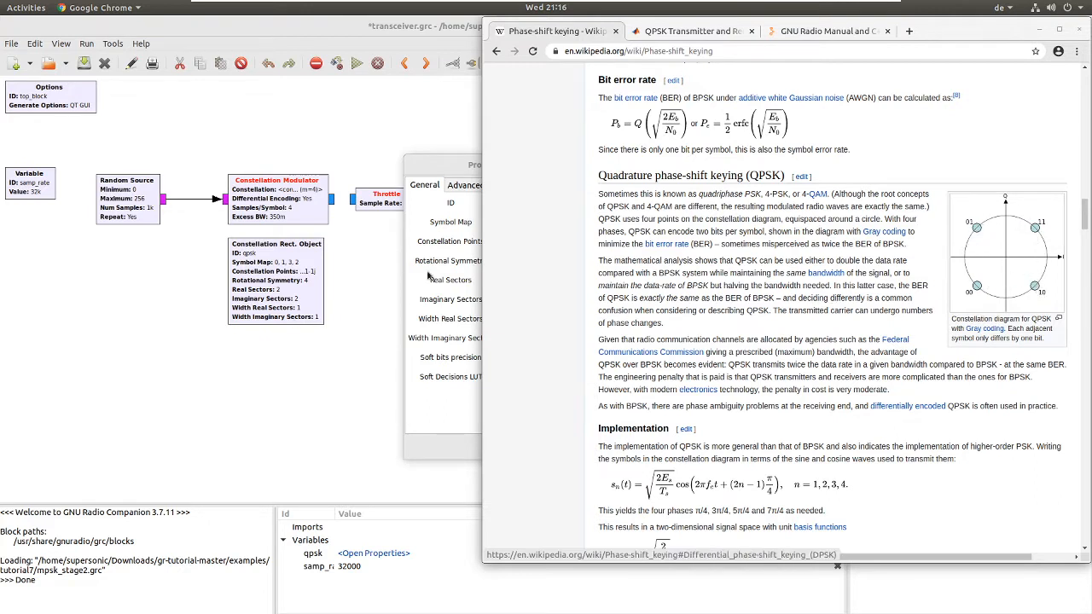
click(457, 233)
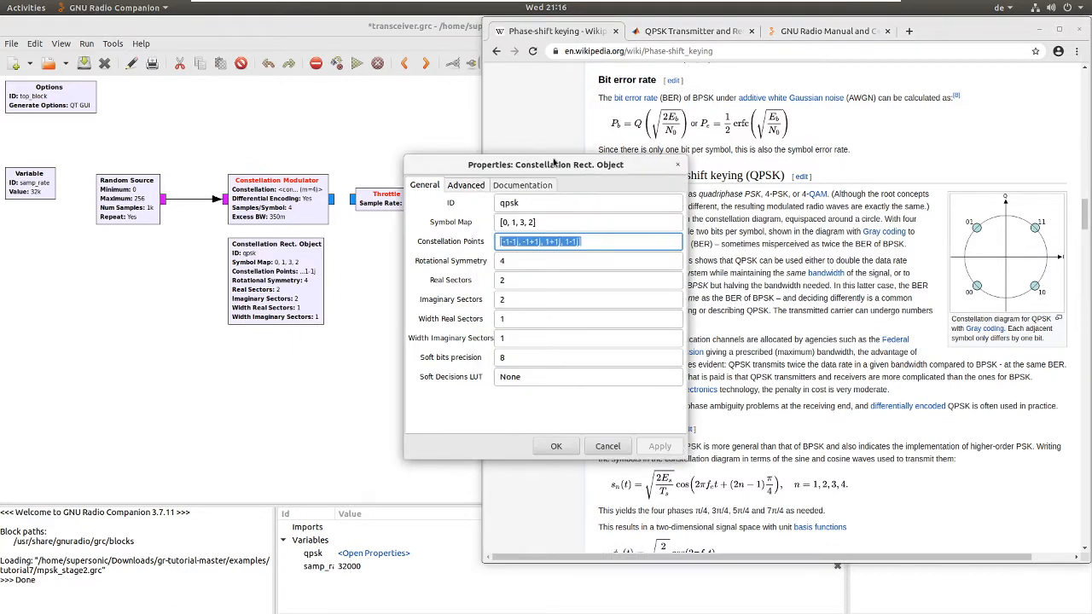
- Set the qpsk object's Constellation Points to [0.707+0.707j, -0.707+0.707j, -0.707-0.707j, 0.707-0.707j] and accept the properties
click(591, 243)
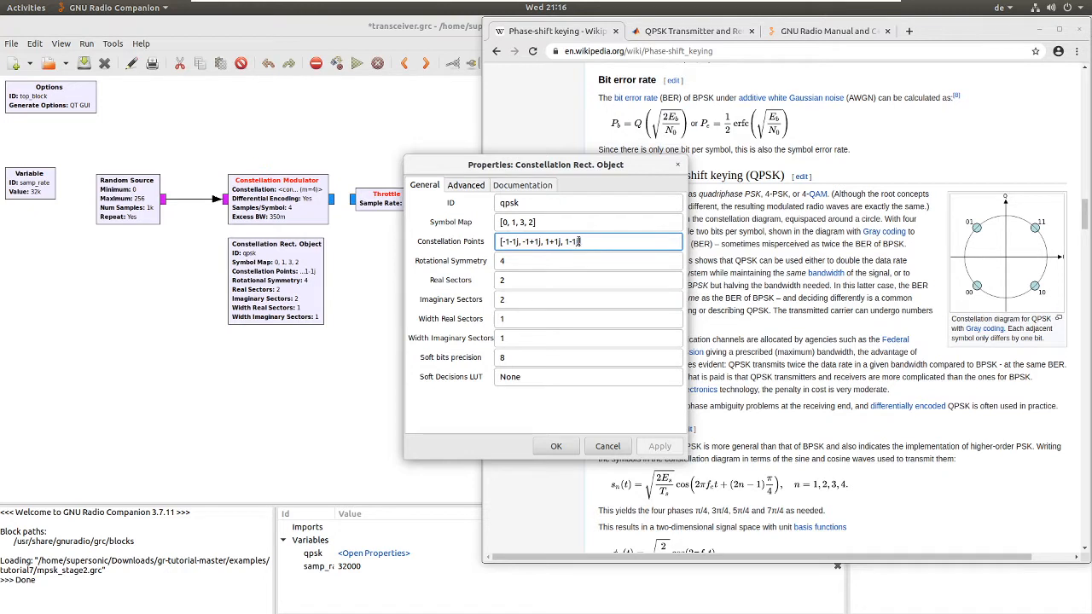
drag(580, 241, 503, 241)
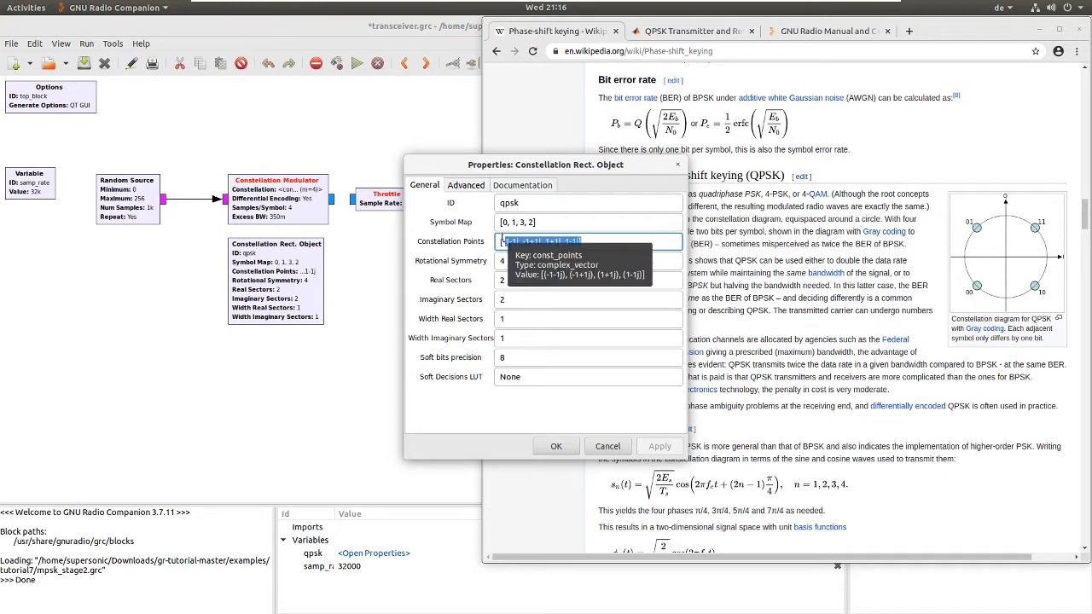
key(BackSpace)
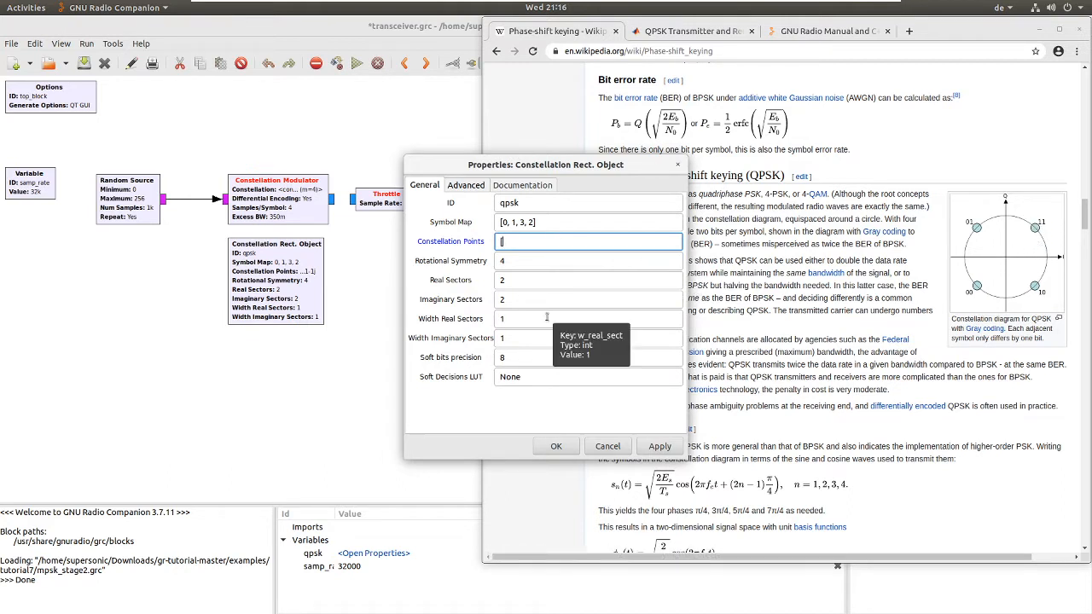
text(7)
key(BackSpace)
text(0,)
key(BackSpace)
text(.707)
text(+0.7.)
key(BackSpace)
text(07j,)
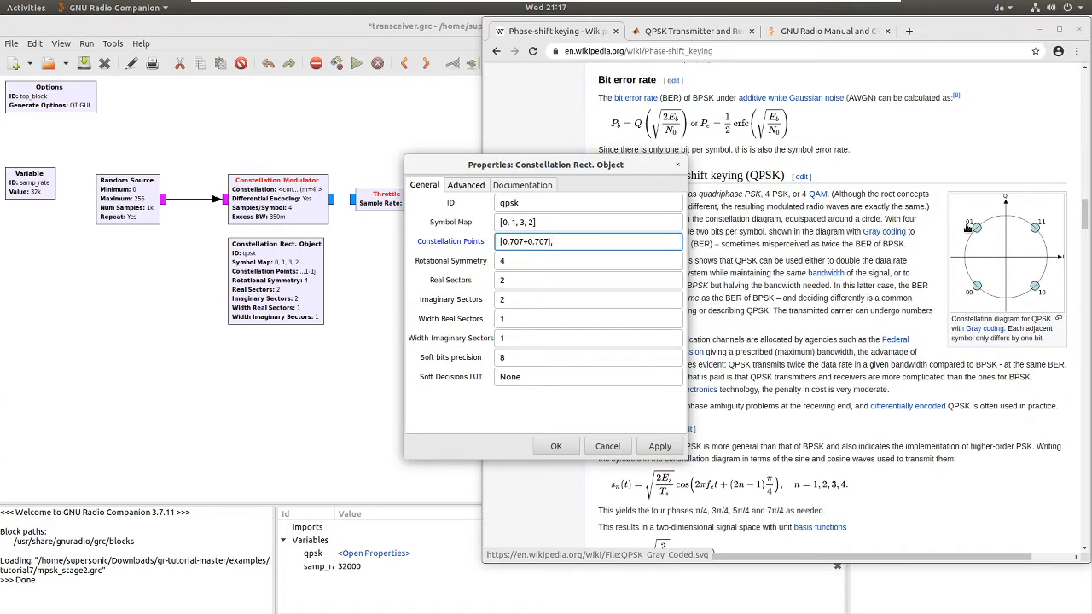
text(-0.707+0.707j, -0.707-0.707j)
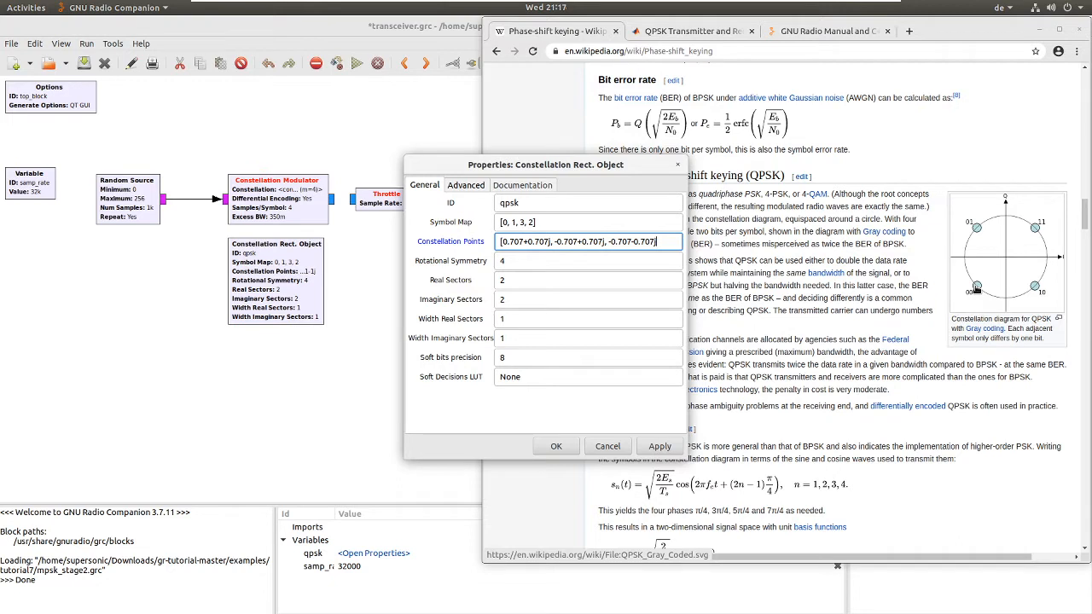
text(, 0.707)
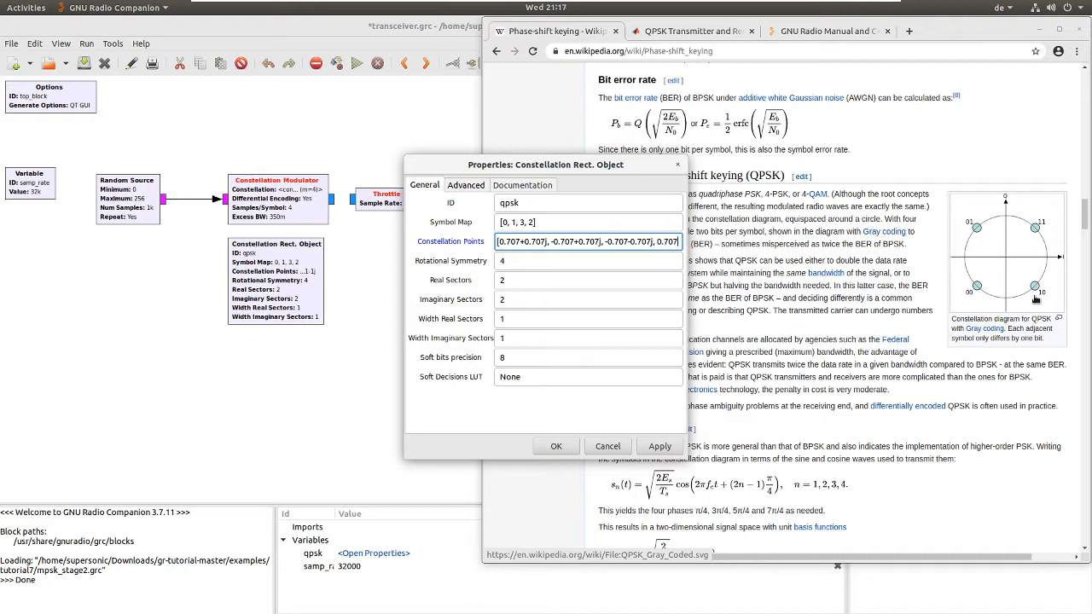
text(-)
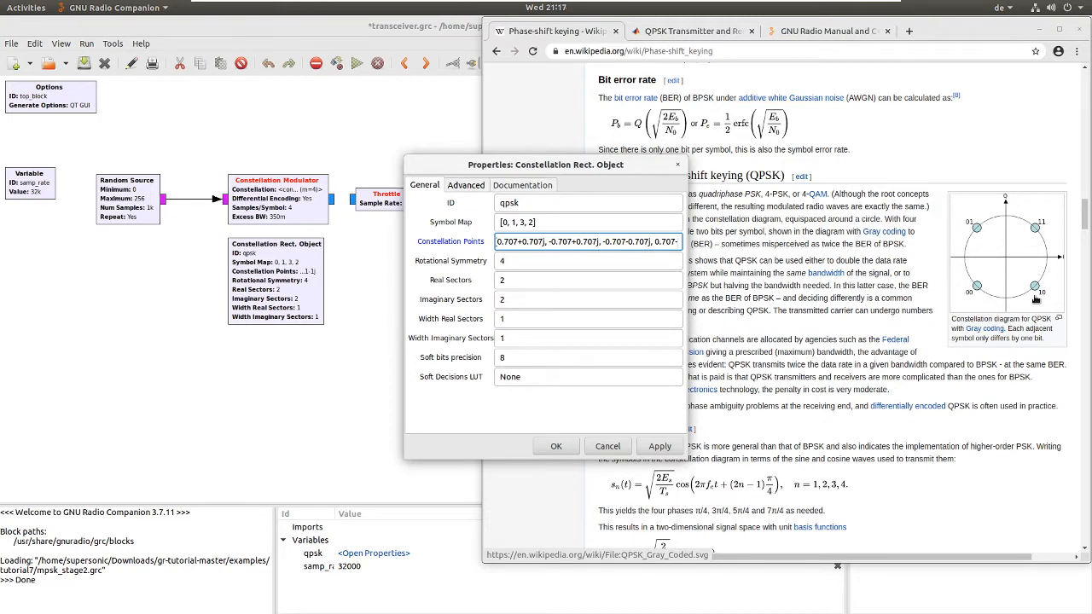
text(0.707)
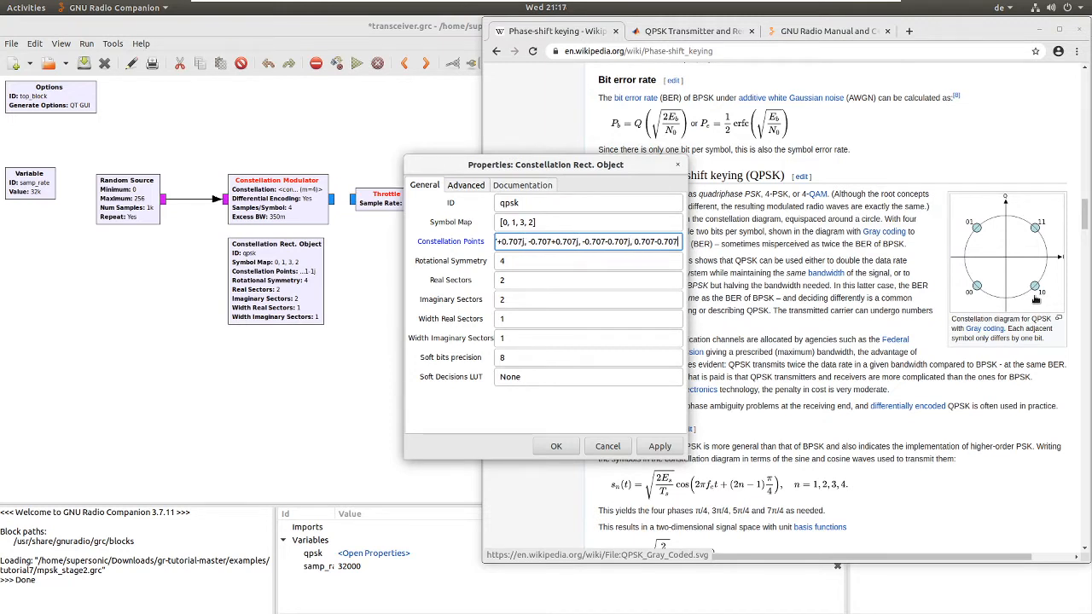
text(j])
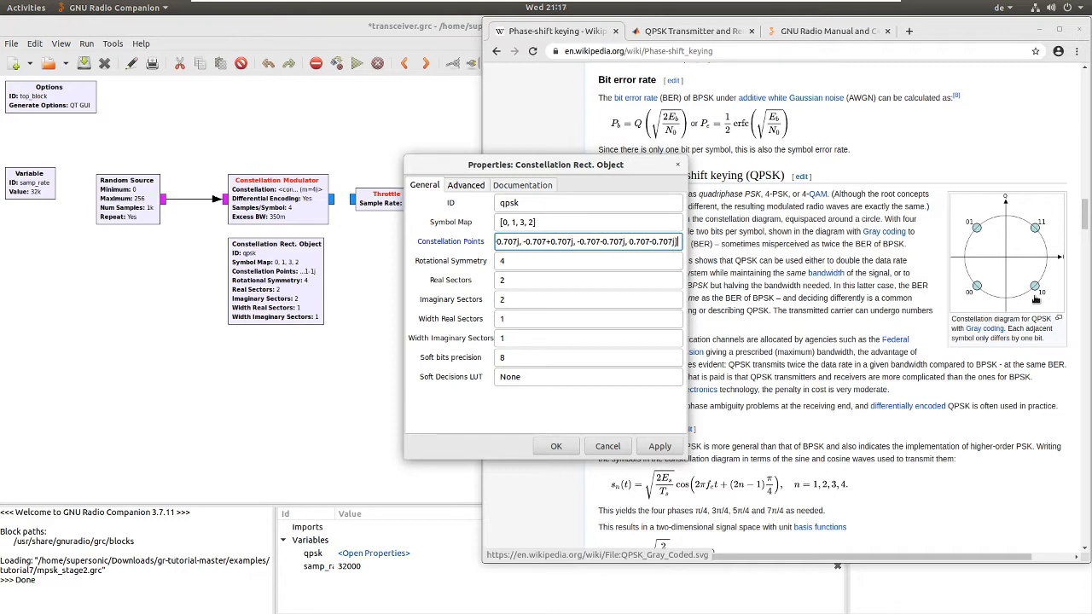
key(Return)
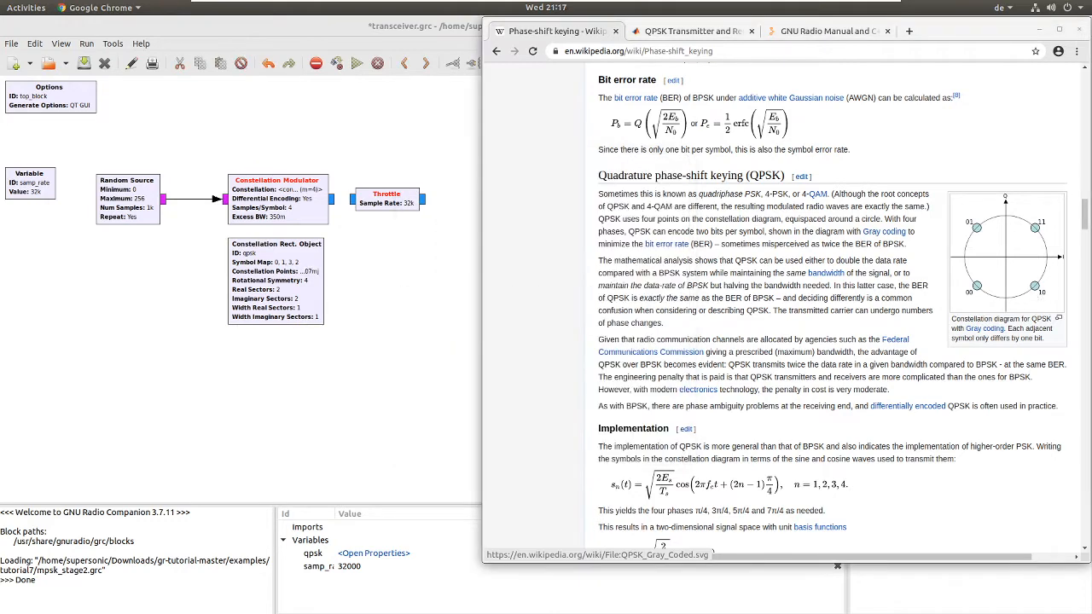
- Connect the Constellation Modulator output to the Throttle input and shift the Throttle block slightly away from the modulator
click(333, 201)
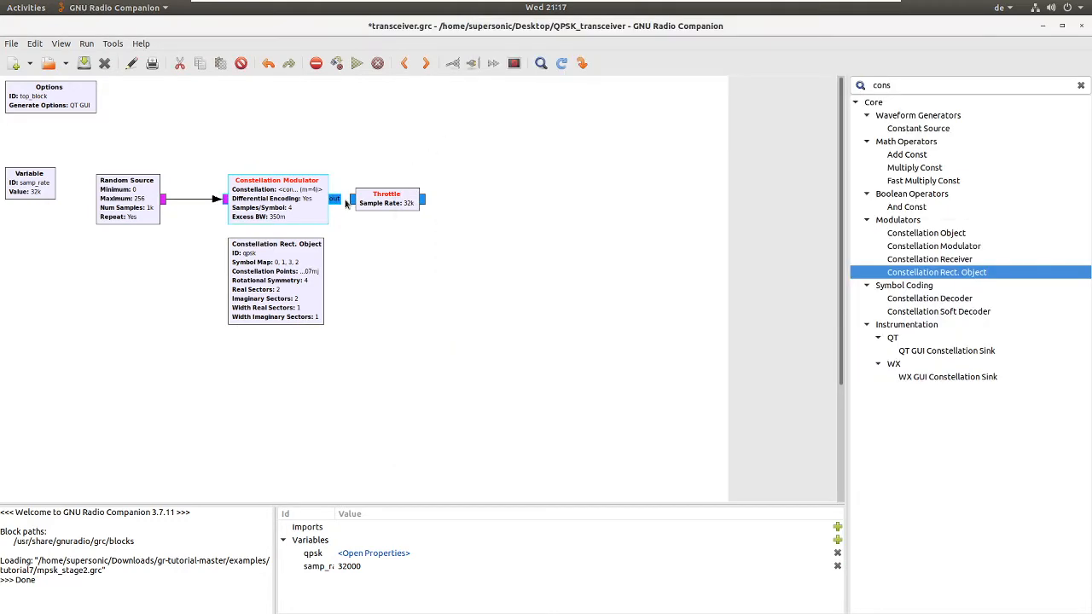
click(350, 202)
drag(377, 203, 383, 203)
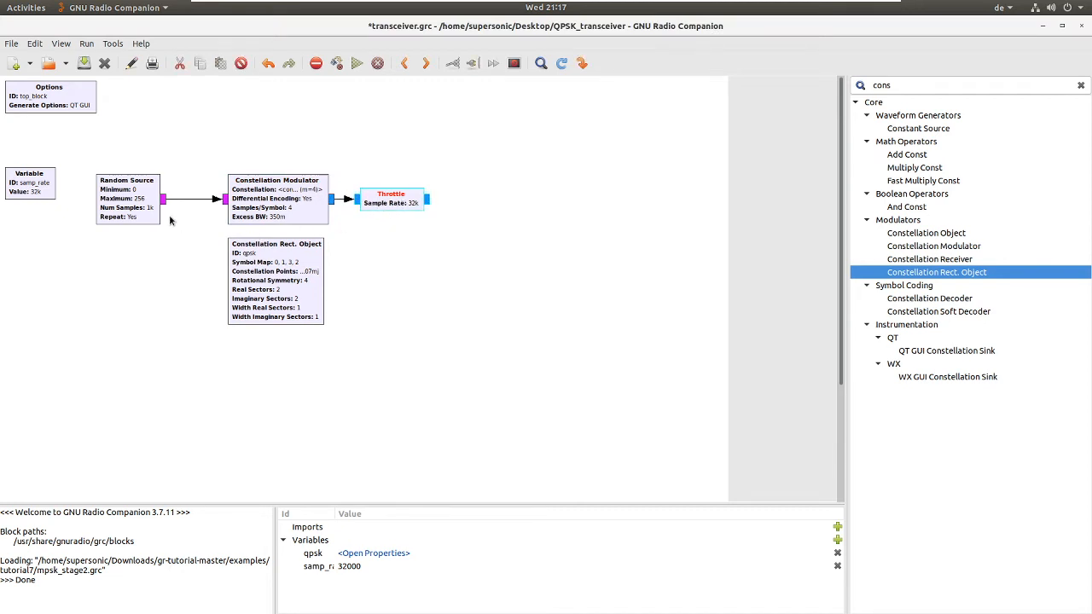
- Tidy the flowgraph: put the samp_rate variable beside Options and move Random Source, Constellation Modulator and Constellation Rect. Object further left
drag(136, 211, 114, 211)
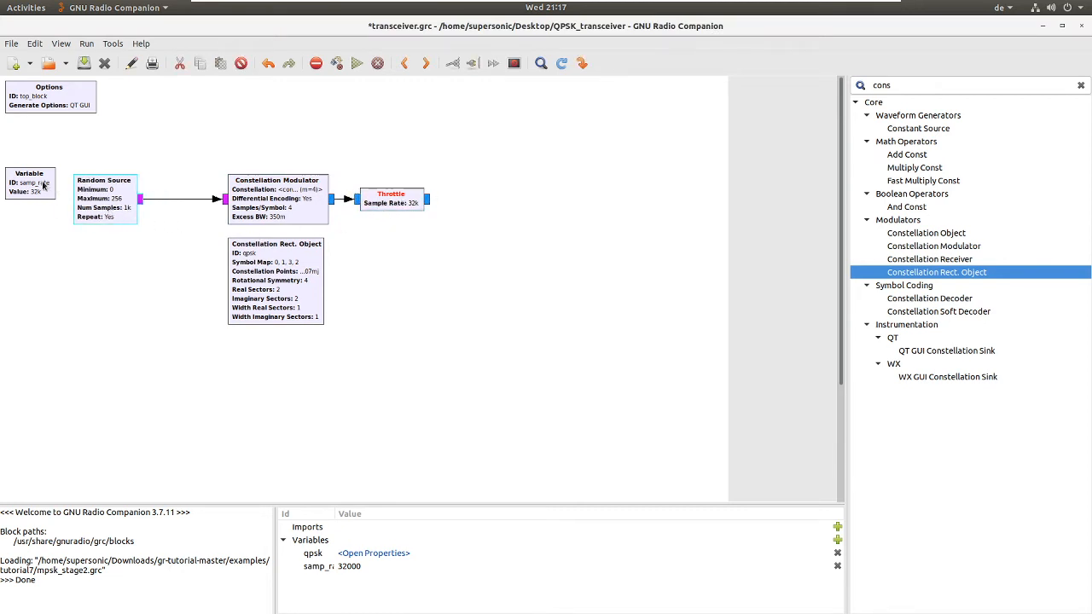
drag(42, 185, 129, 103)
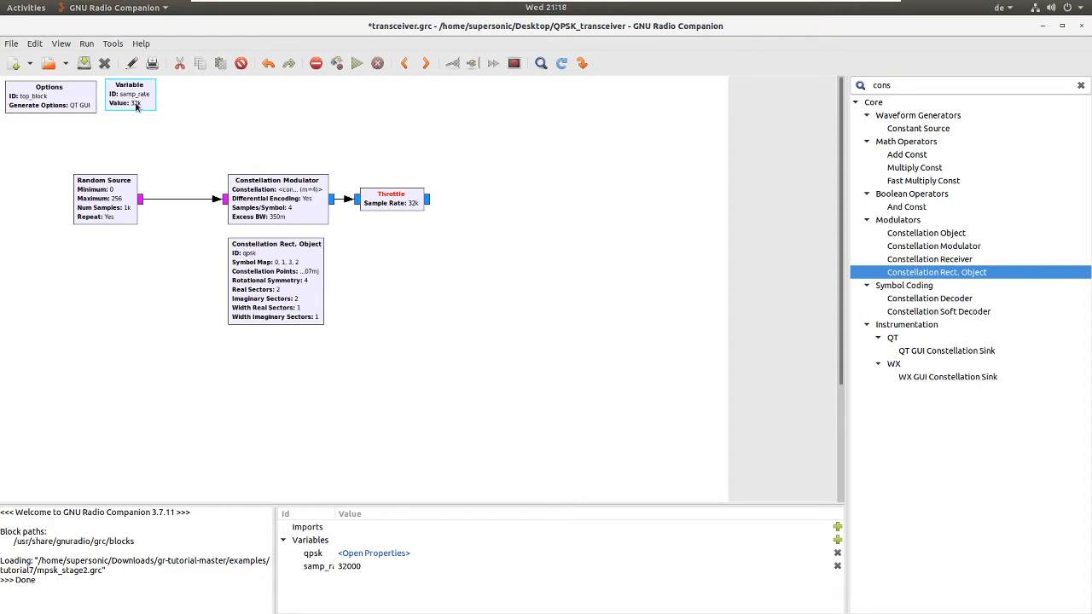
click(262, 219)
drag(262, 219, 217, 218)
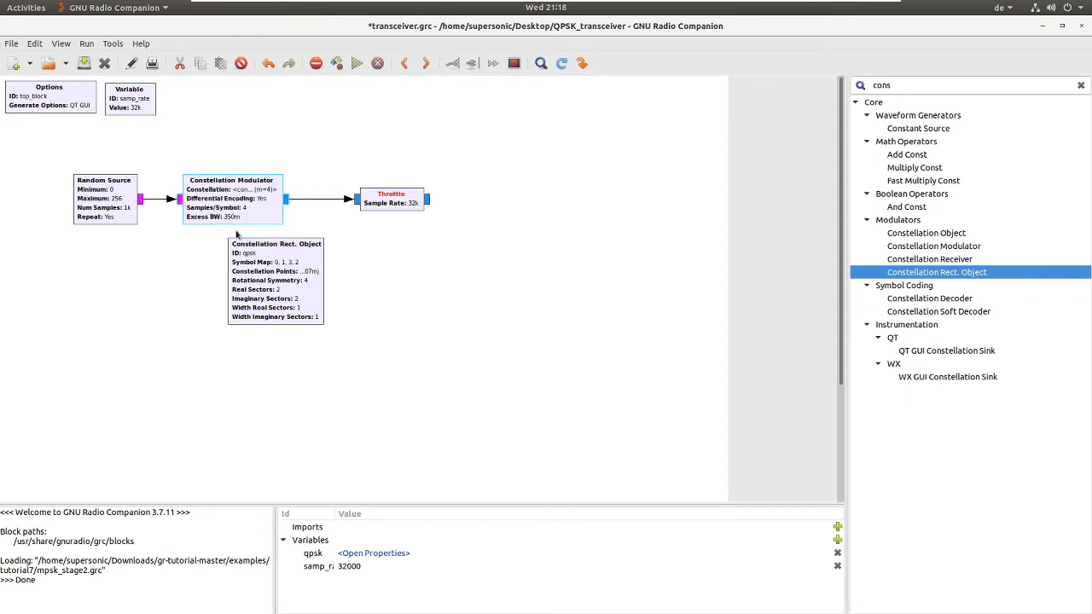
drag(254, 284, 208, 281)
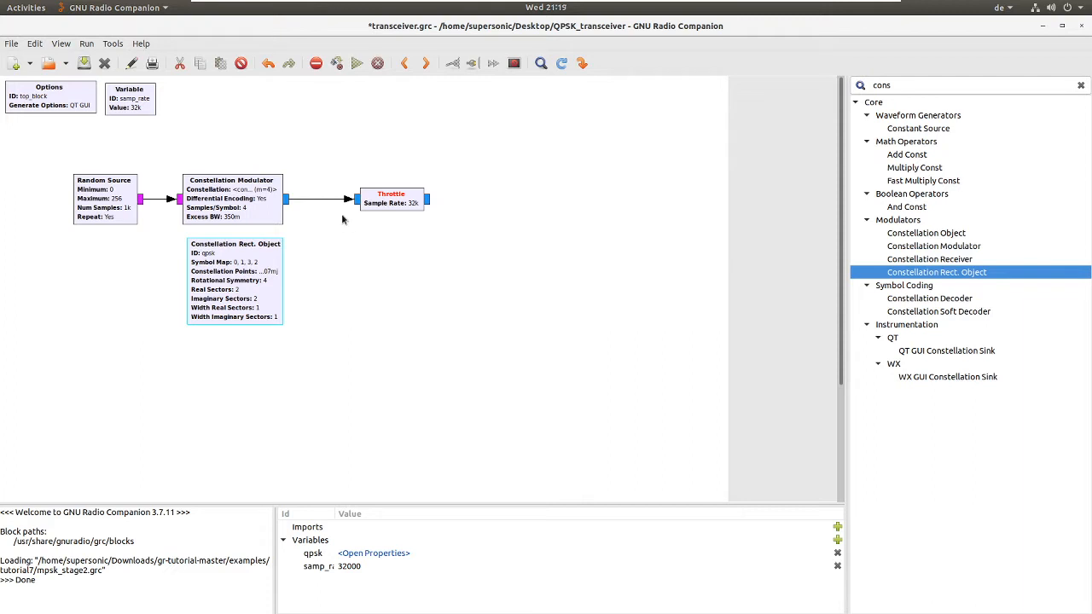
- Search the block library for "channe", add a Channel Model block and align it just after the Throttle
double_click(944, 87)
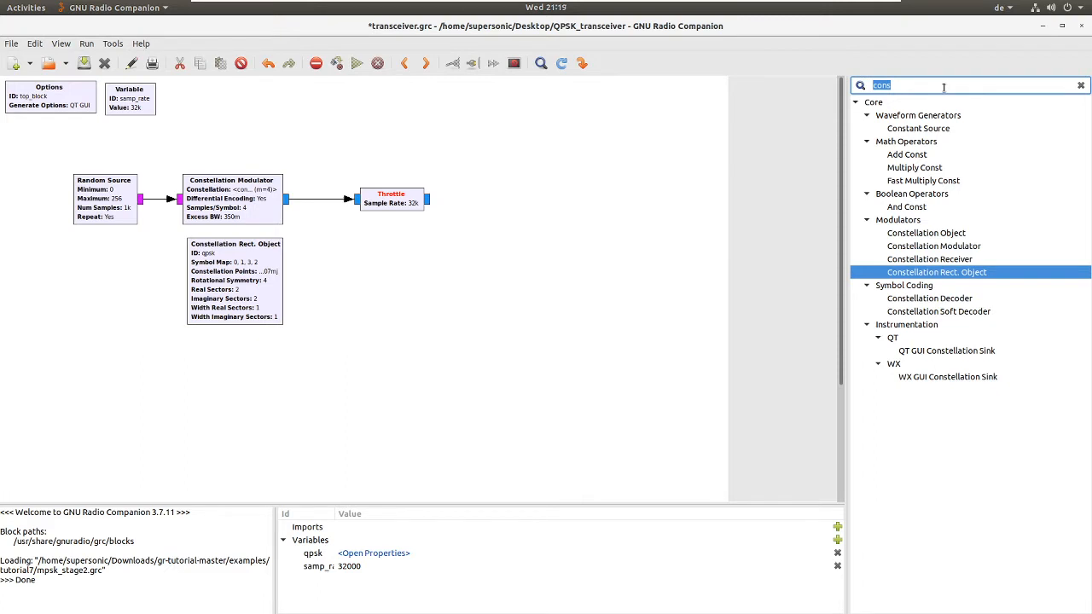
text(channel)
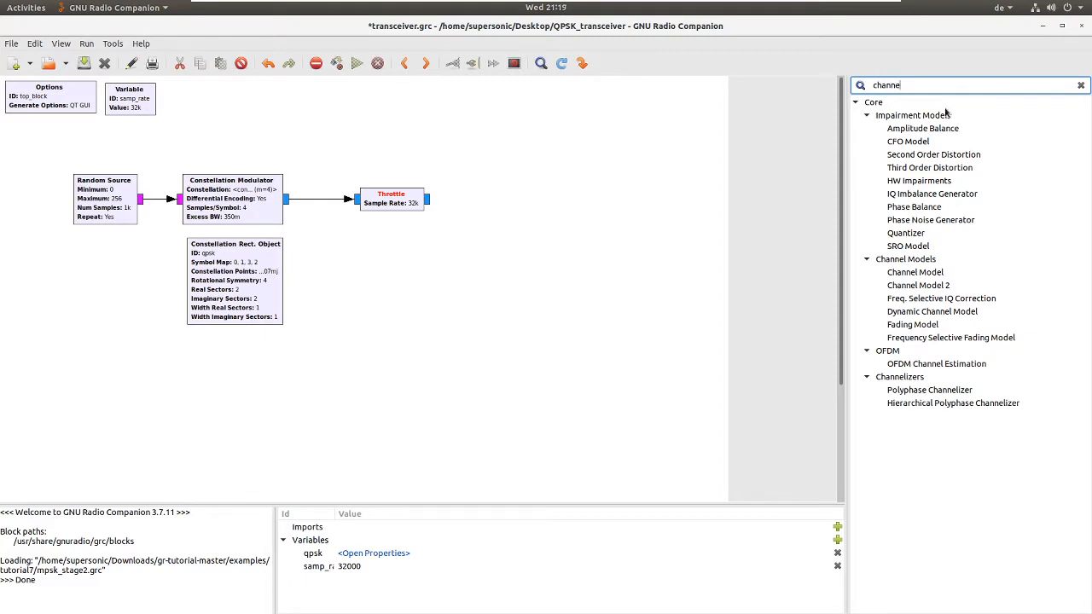
double_click(930, 273)
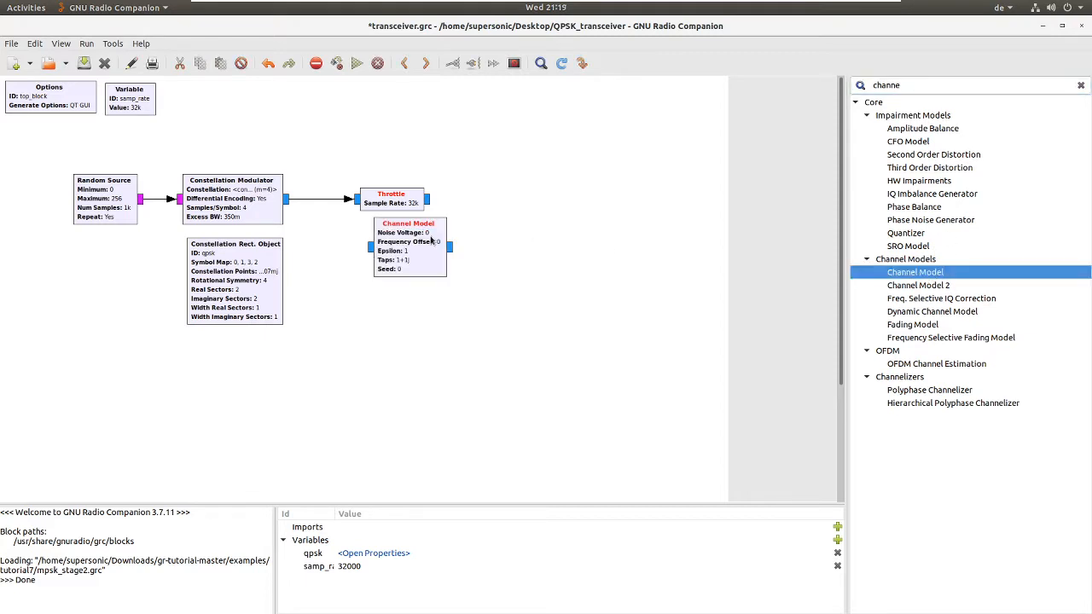
drag(406, 244, 478, 196)
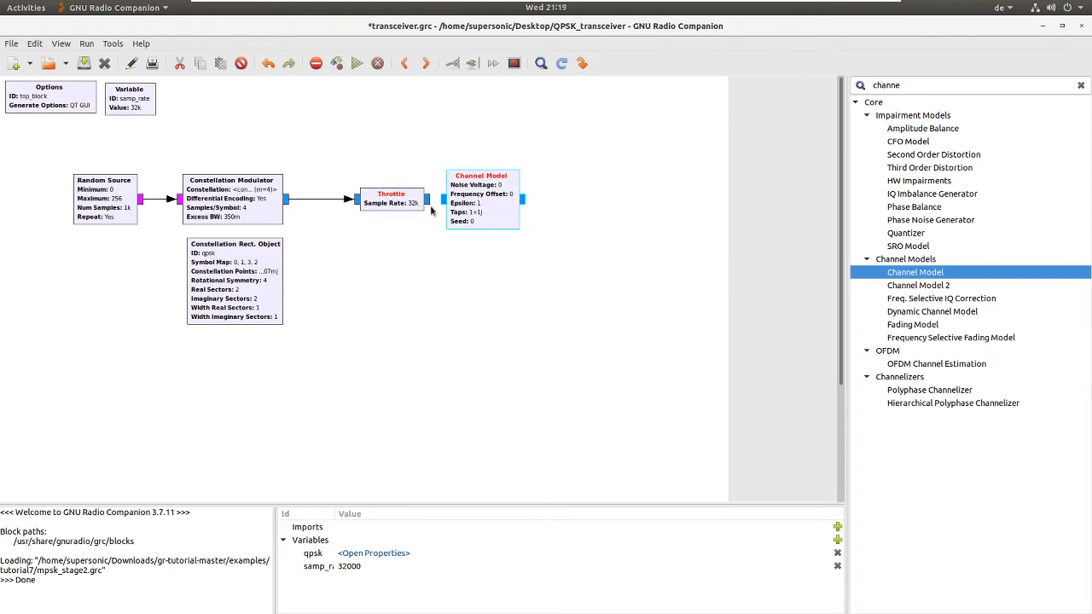
drag(391, 208, 359, 206)
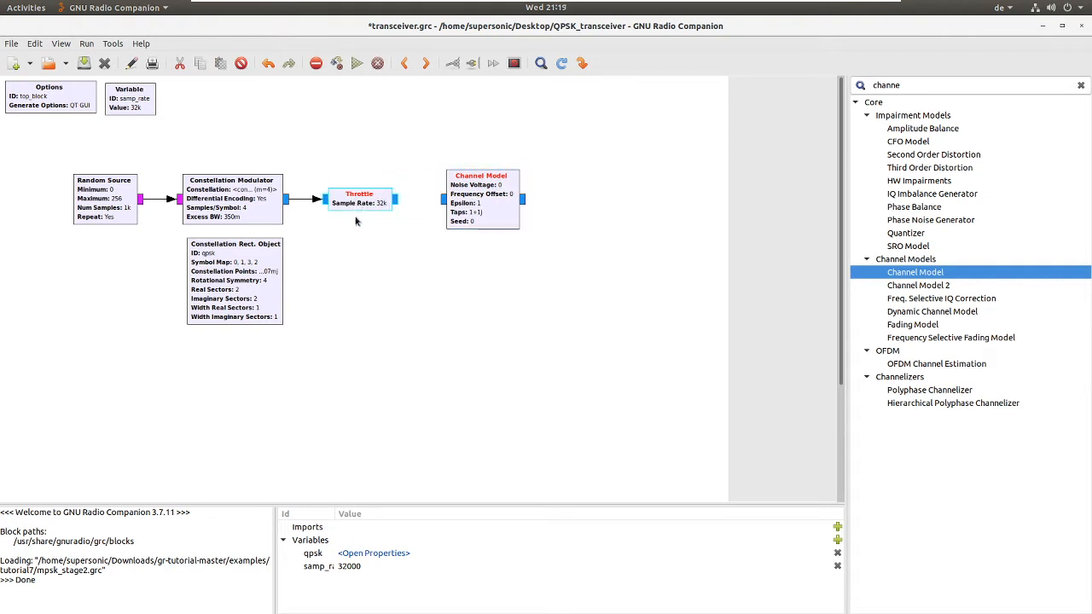
mouse_move(473, 221)
mouse_down()
mouse_move(441, 221)
mouse_move(465, 213)
mouse_up()
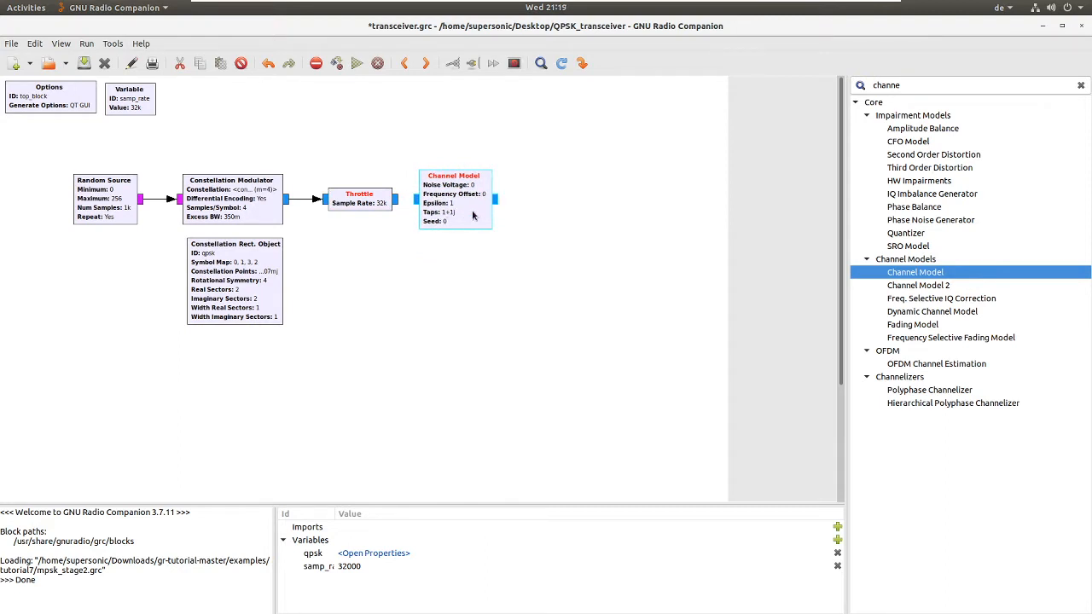
- Connect the Throttle output to the Channel Model input and widen the gap between the two blocks slightly
click(398, 200)
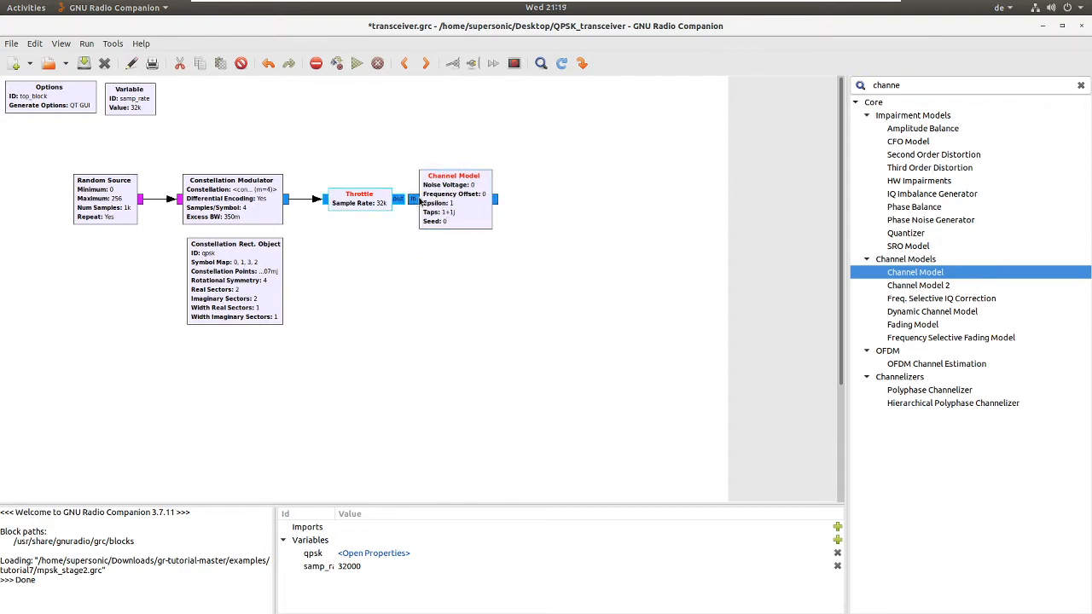
click(416, 200)
drag(455, 203, 465, 203)
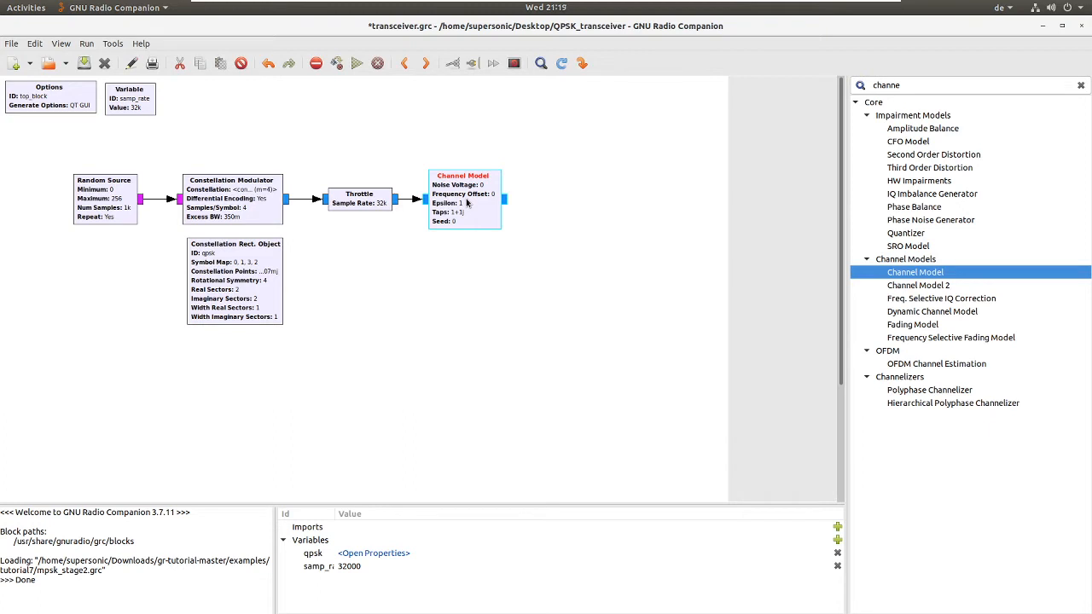
- Set the Channel Model's Noise Voltage to 100e-6 and accept the properties
double_click(467, 203)
drag(548, 168, 764, 160)
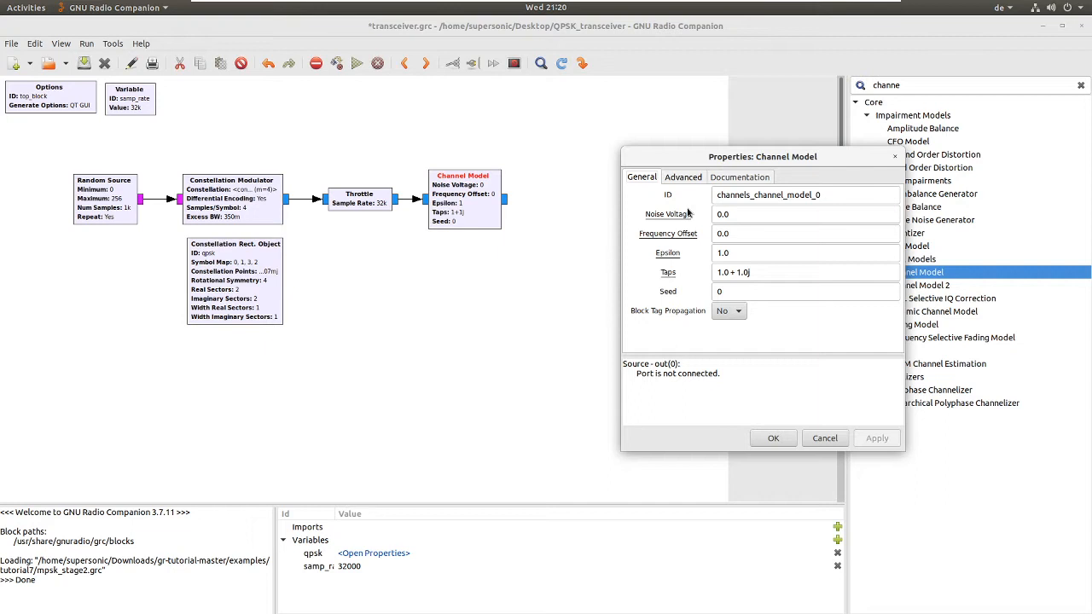
double_click(730, 214)
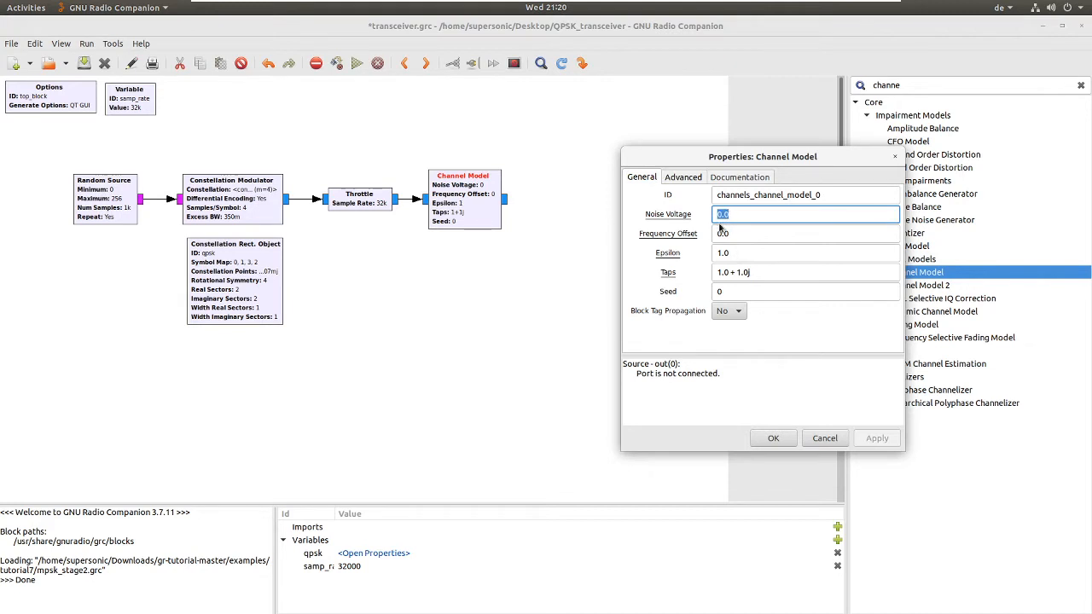
text(100)
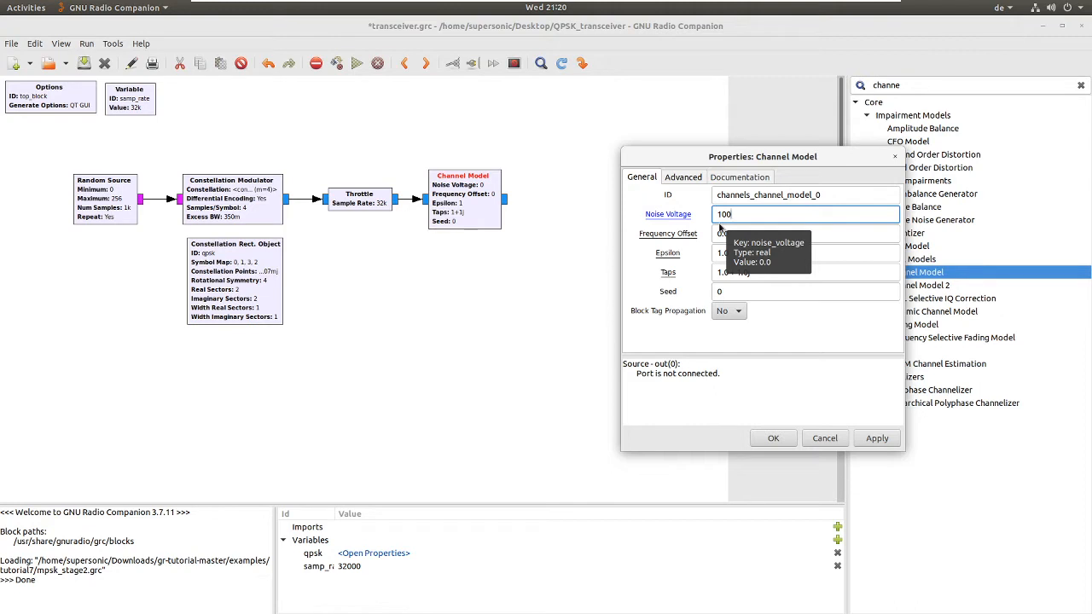
text(e-6)
key(Return)
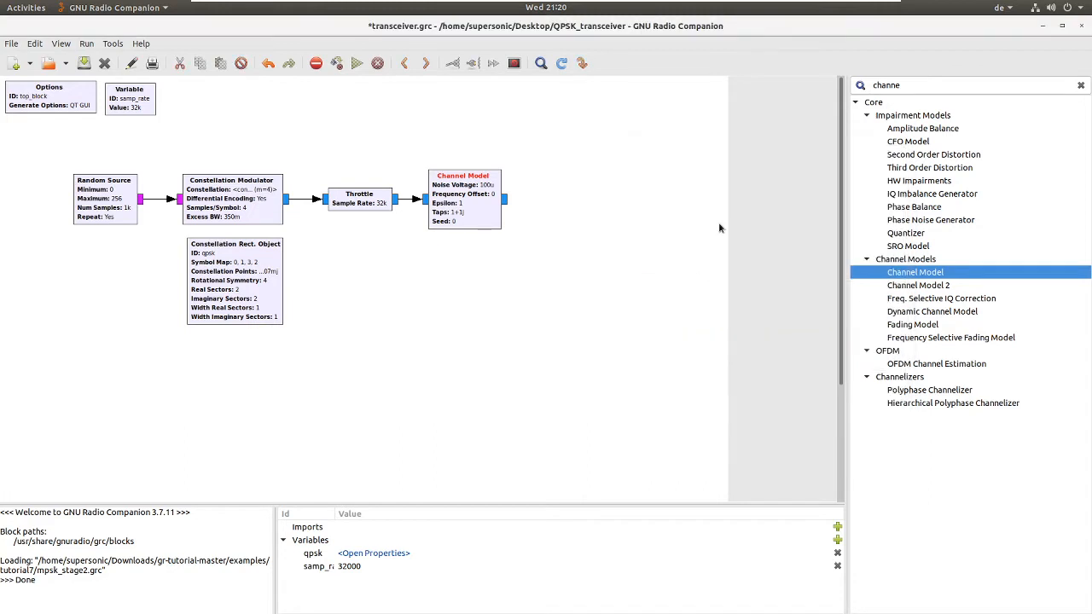
- Open the Channel Model's properties and read the documentation of its noise, frequency offset, epsilon, taps and seed parameters
double_click(495, 212)
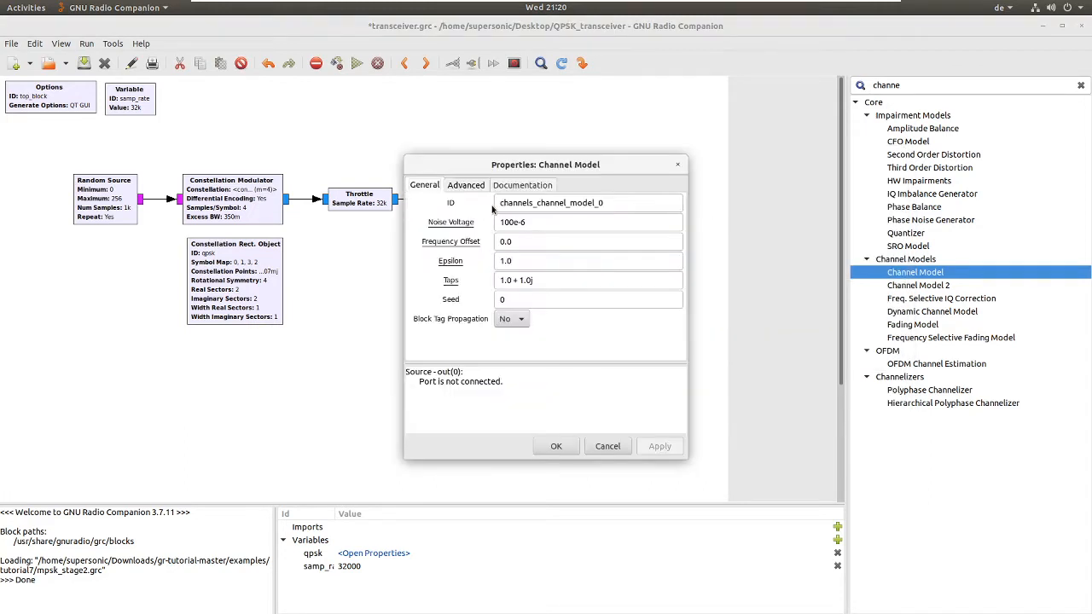
drag(626, 168, 862, 155)
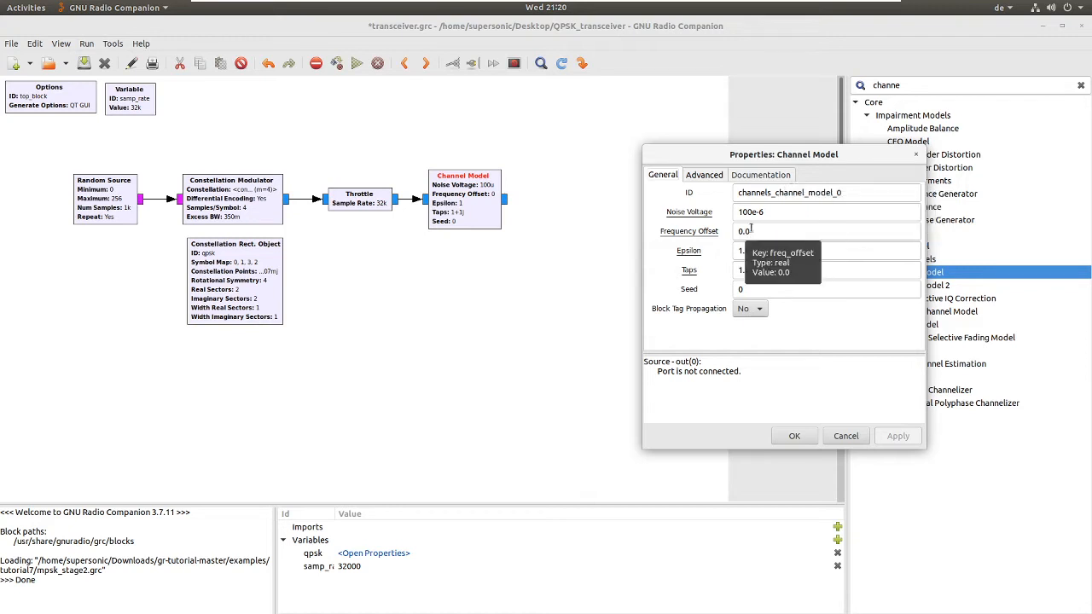
click(783, 177)
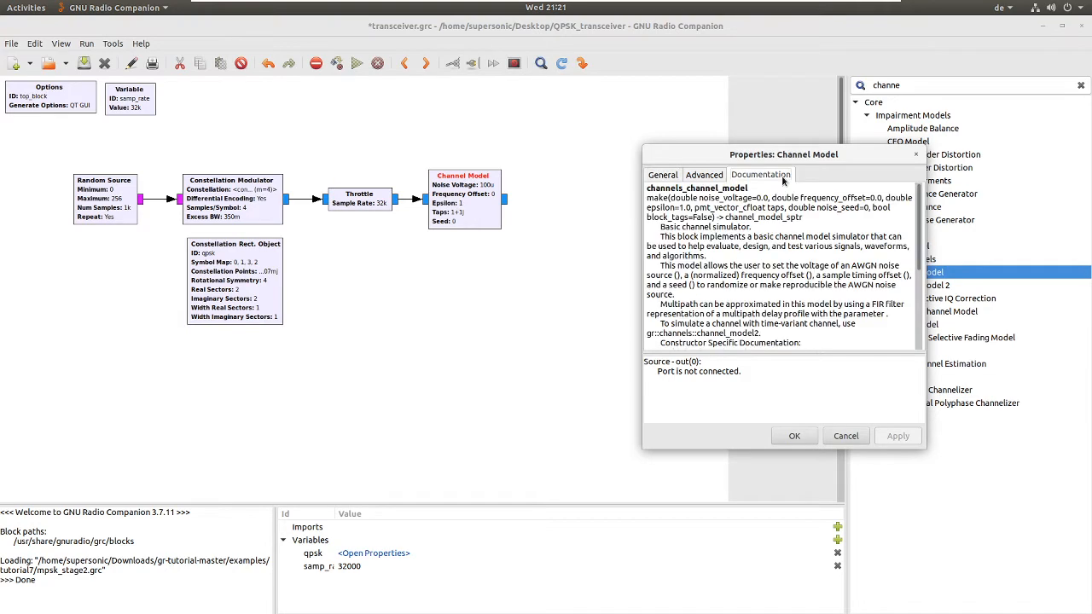
scroll(775, 259, down, 3)
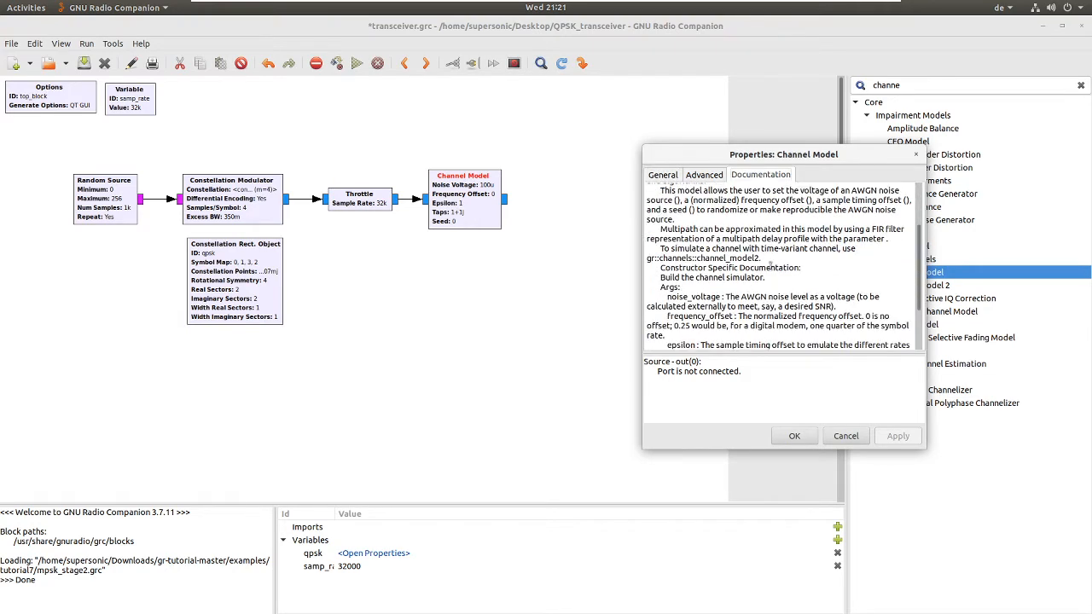
scroll(770, 264, down, 2)
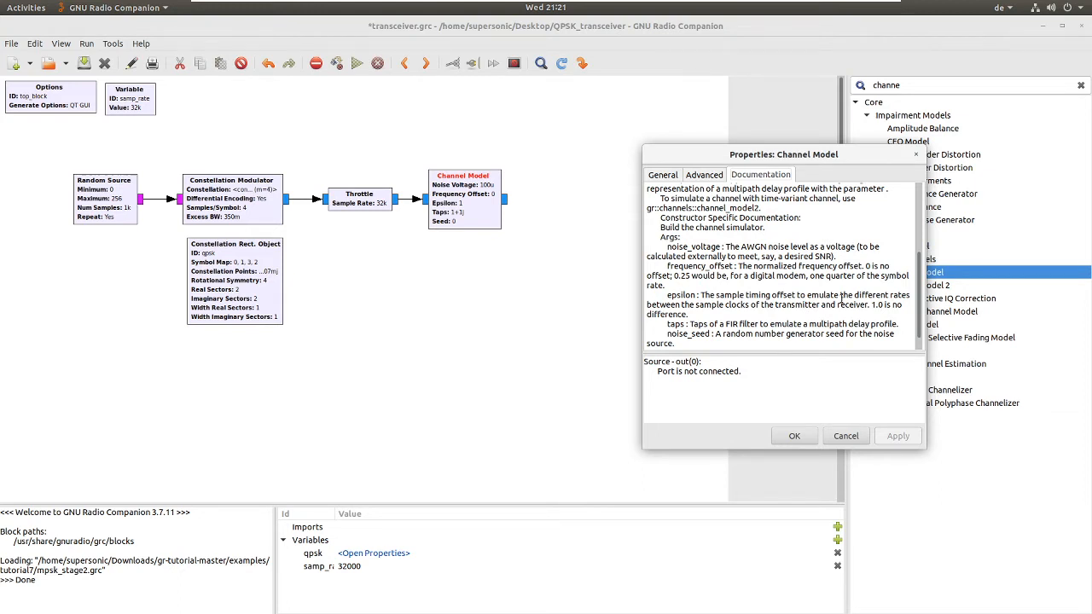
scroll(841, 299, down, 1)
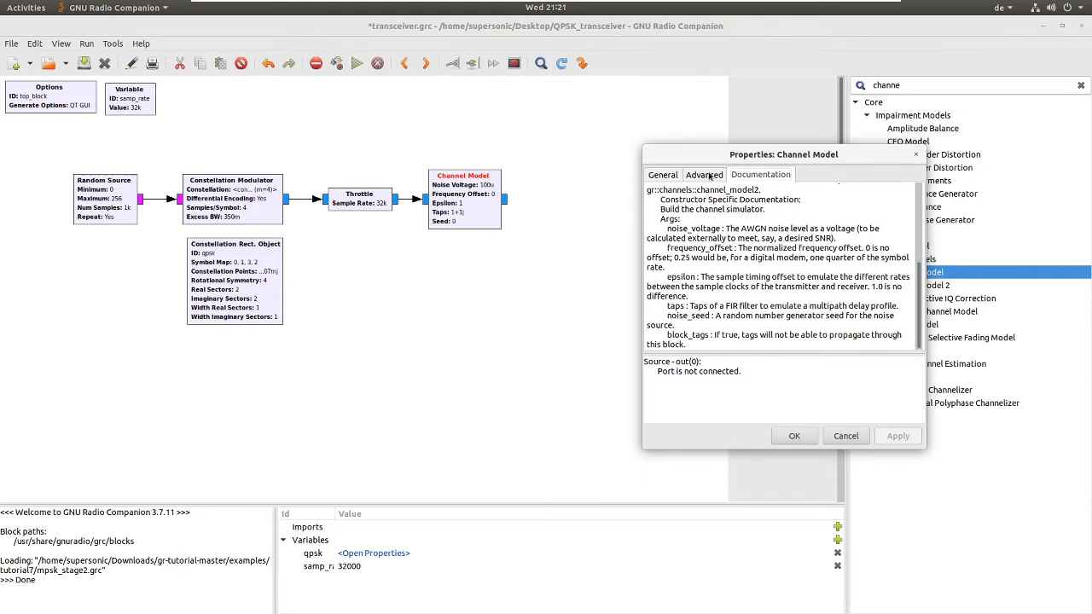
- Set the Channel Model's Taps to 1 and accept the properties
click(665, 175)
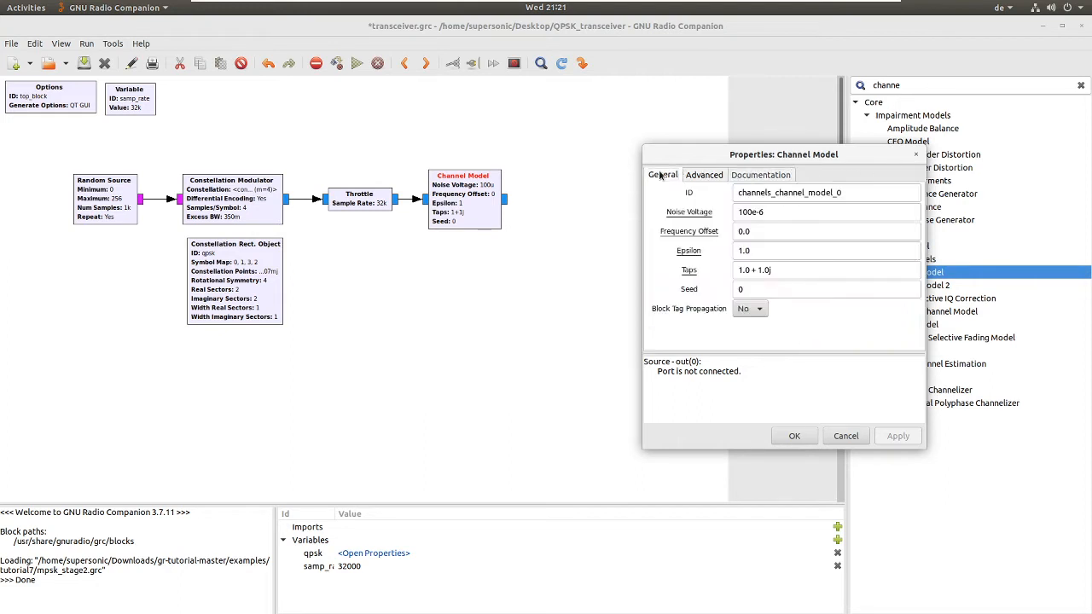
click(757, 269)
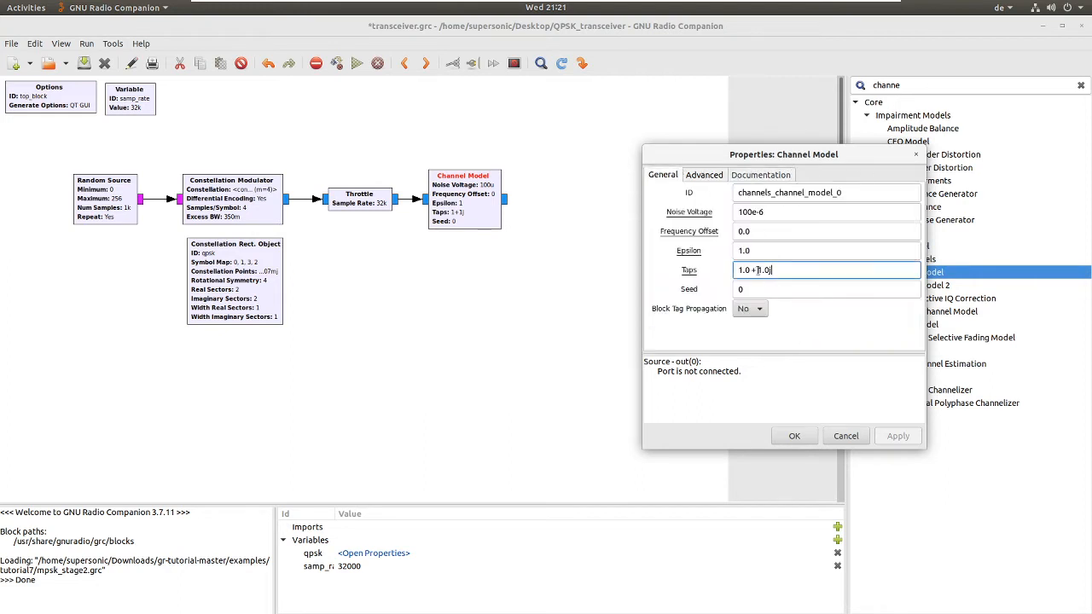
drag(757, 270, 743, 270)
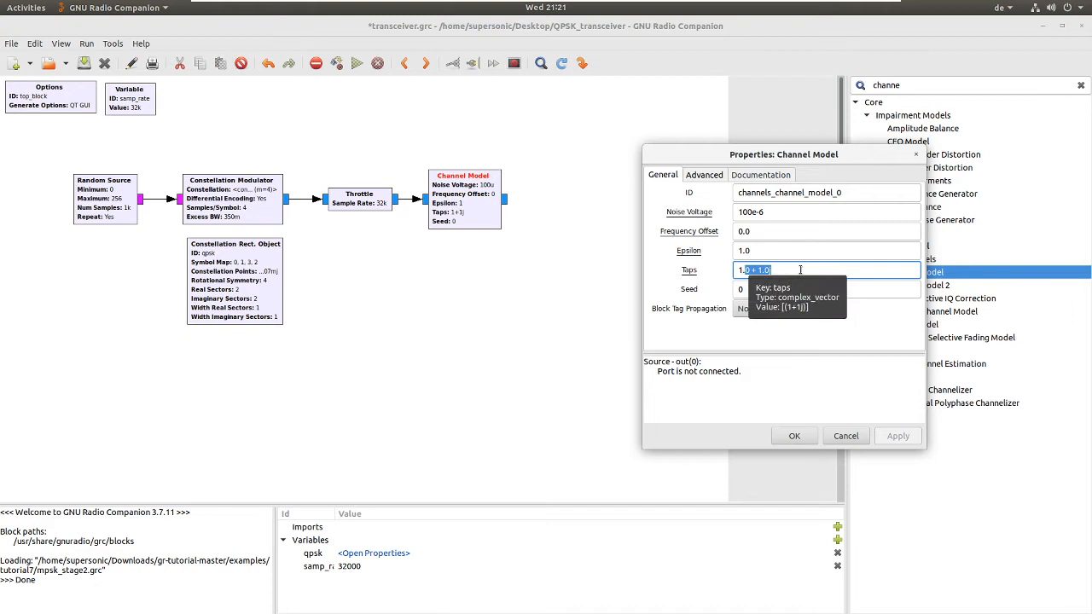
key(BackSpace)
key(BackSpace)
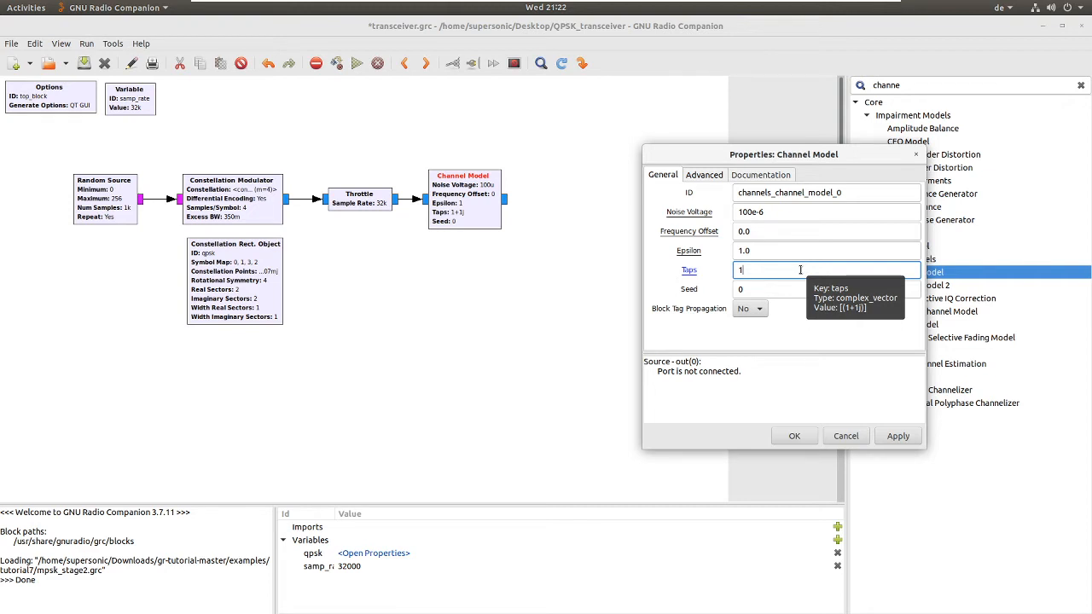
click(762, 177)
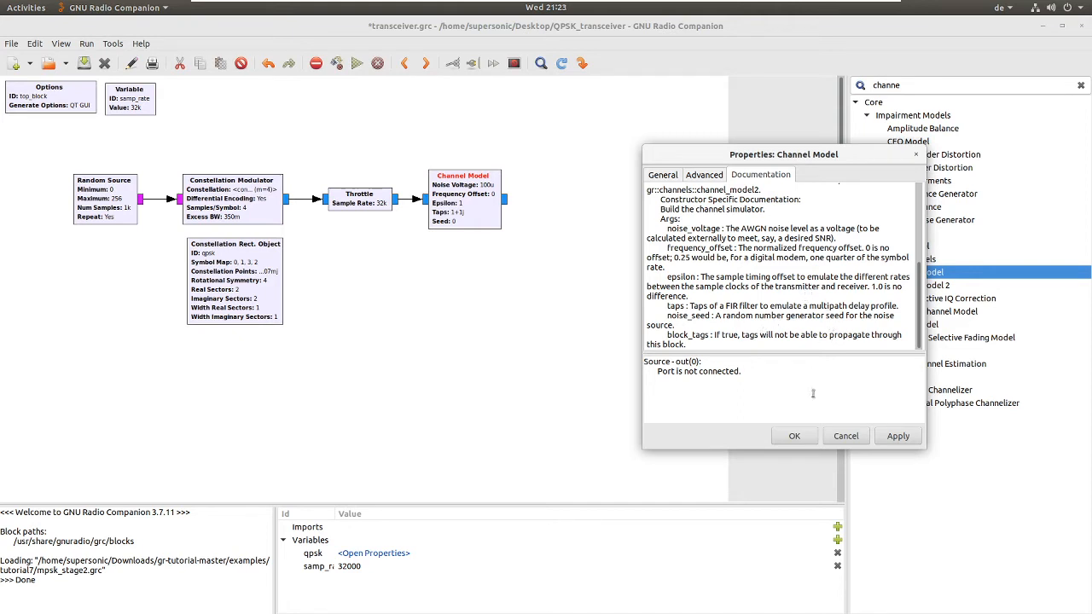
click(796, 436)
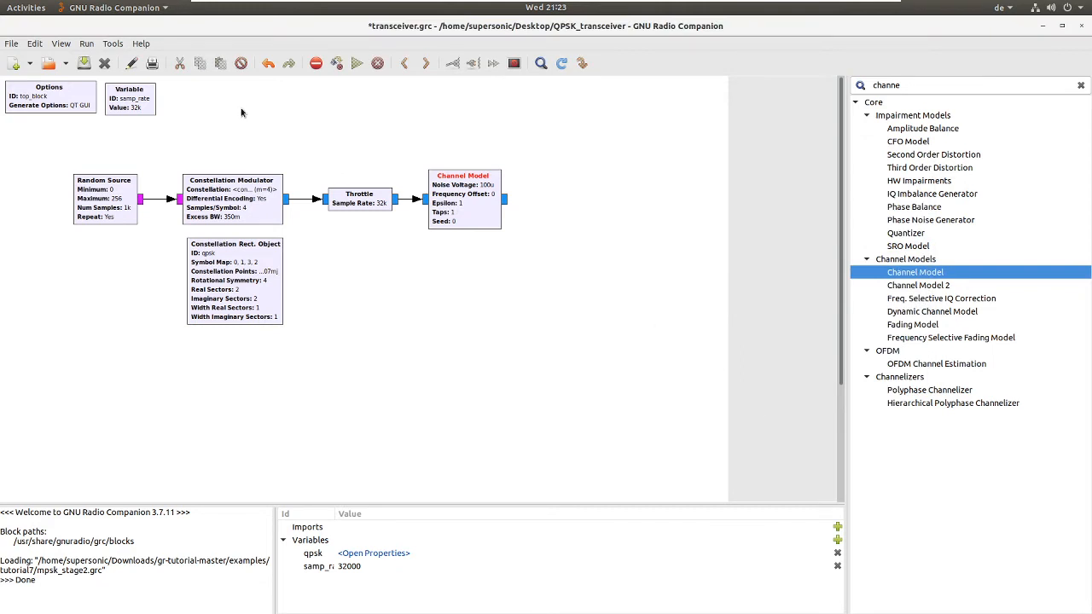
- Search the block library for "qt" and place a QT GUI Sink after the Channel Model
click(142, 107)
double_click(897, 84)
text(qt)
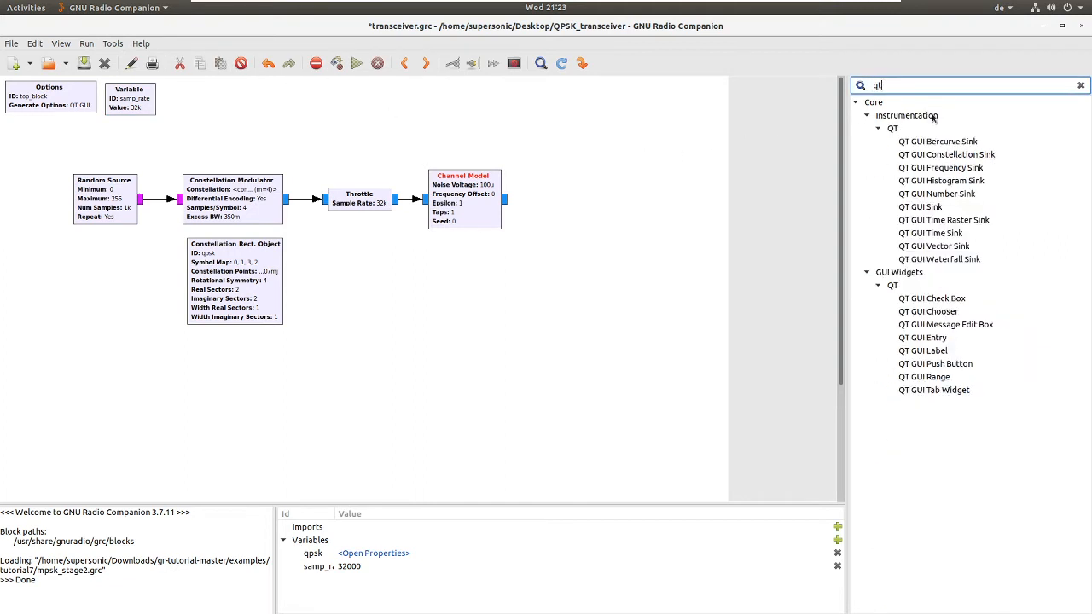
double_click(920, 208)
drag(261, 247, 646, 174)
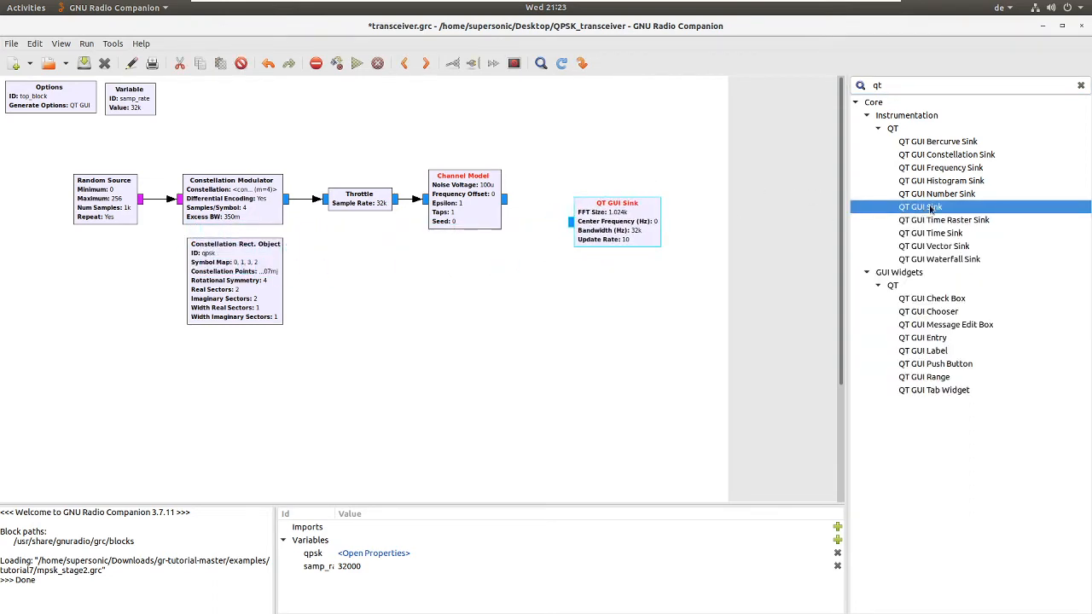
- Add a QT GUI Time Sink above the QT GUI Sink and a QT GUI Constellation Sink below it, aligning the Time Sink
double_click(932, 234)
drag(490, 357, 623, 153)
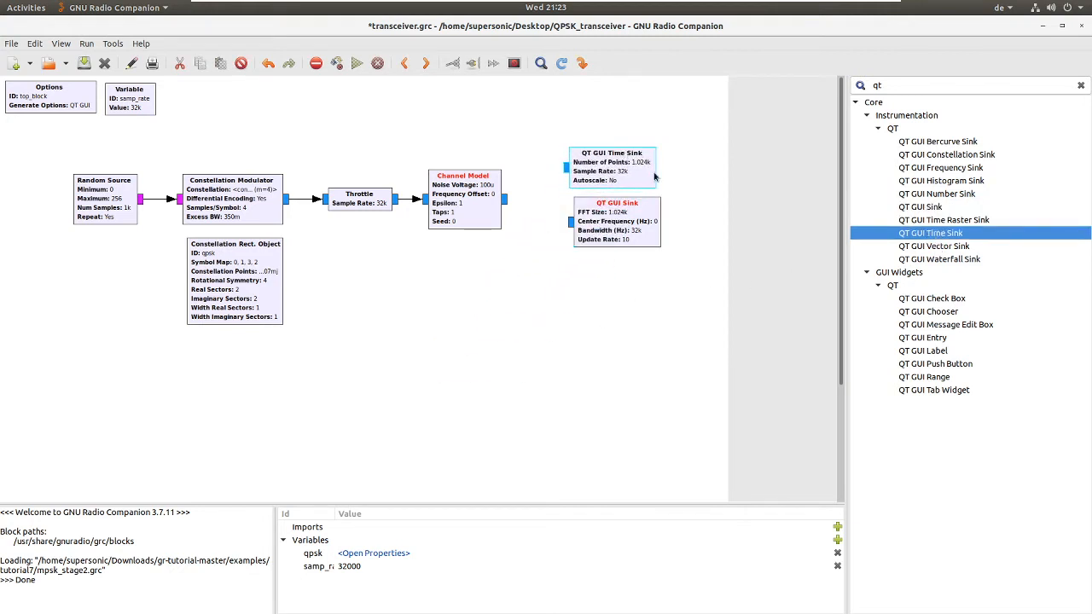
double_click(935, 155)
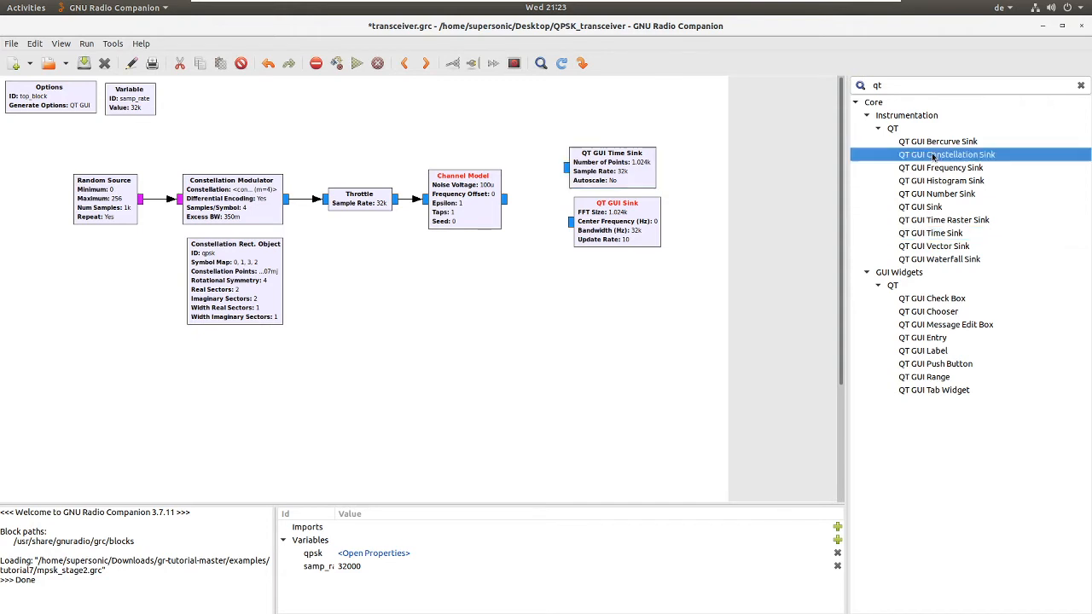
drag(516, 276, 626, 284)
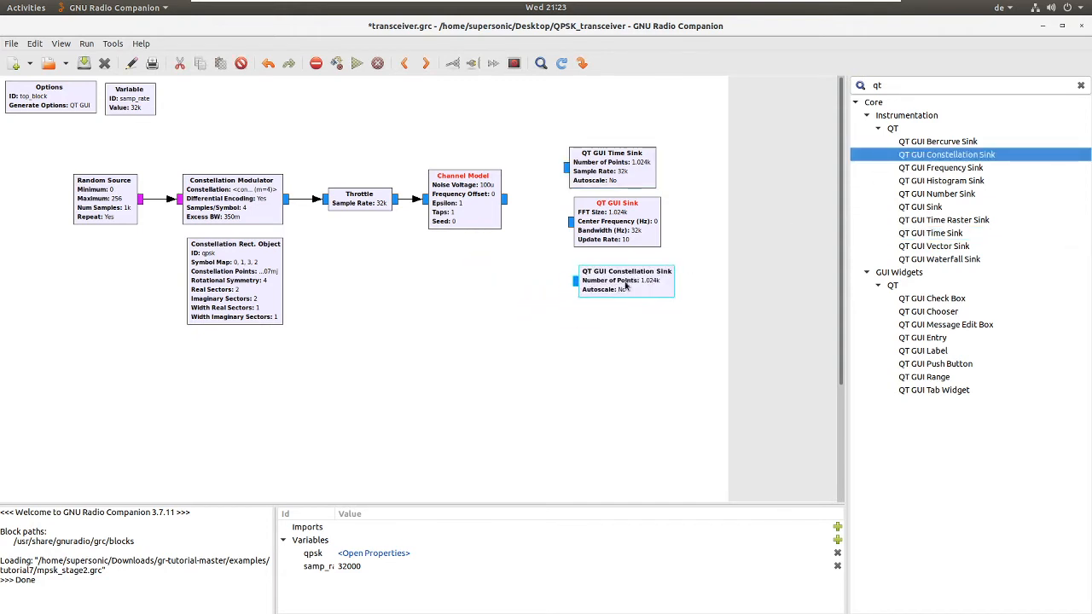
click(612, 180)
drag(612, 181, 617, 175)
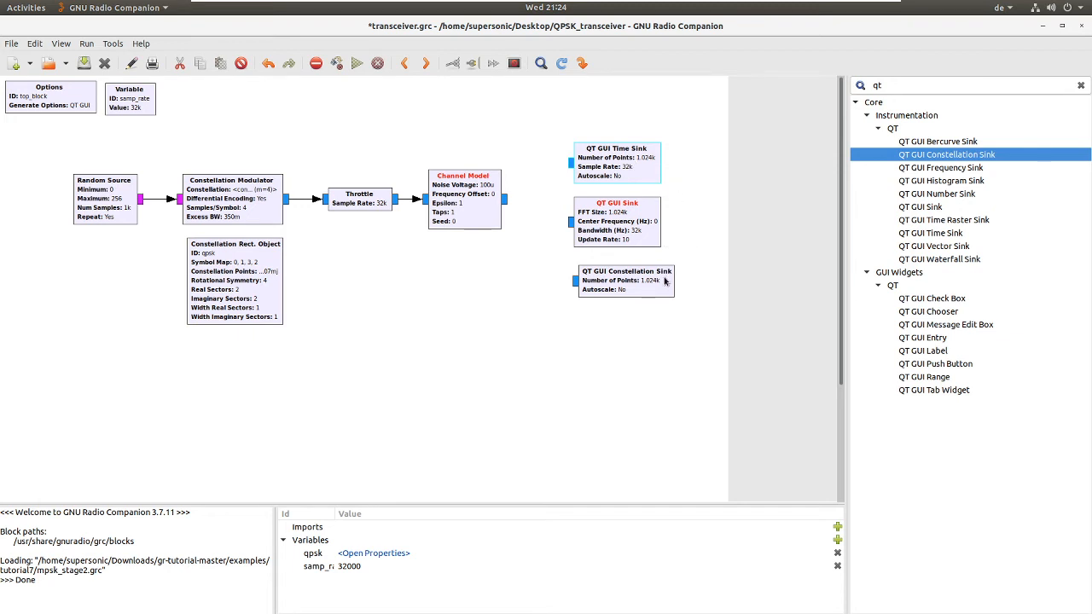
- Replace the QT GUI Sink with a QT GUI Frequency Sink and align the Constellation Sink closely beneath it
click(649, 240)
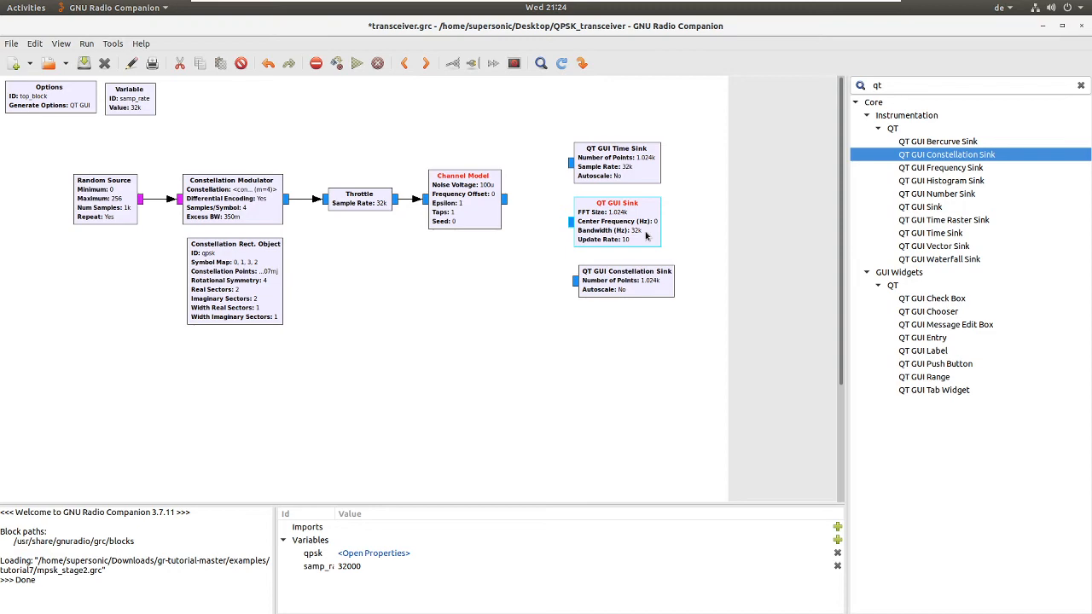
key(Delete)
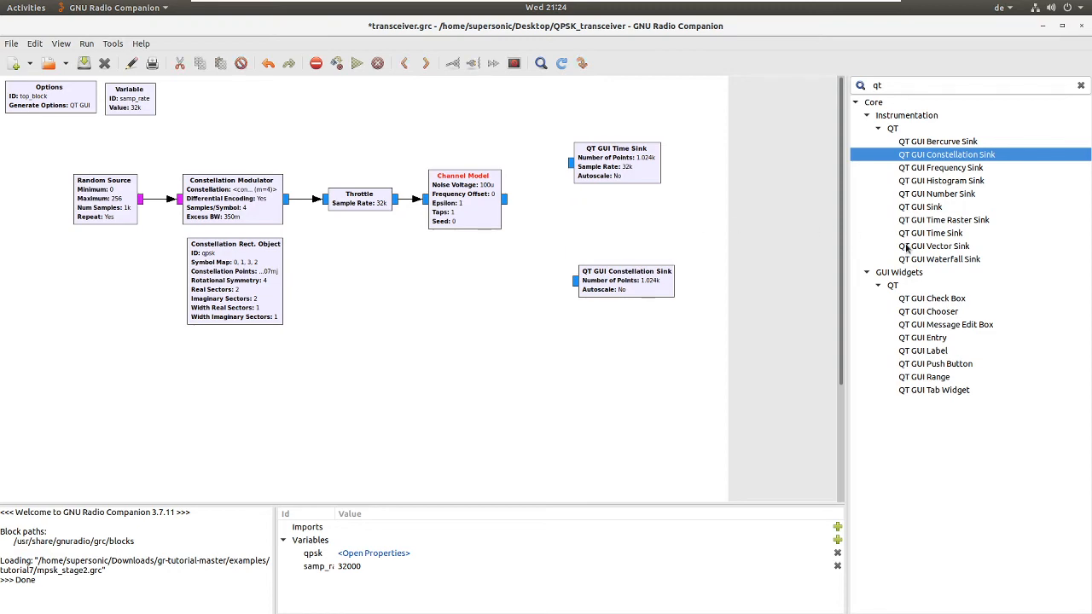
double_click(942, 167)
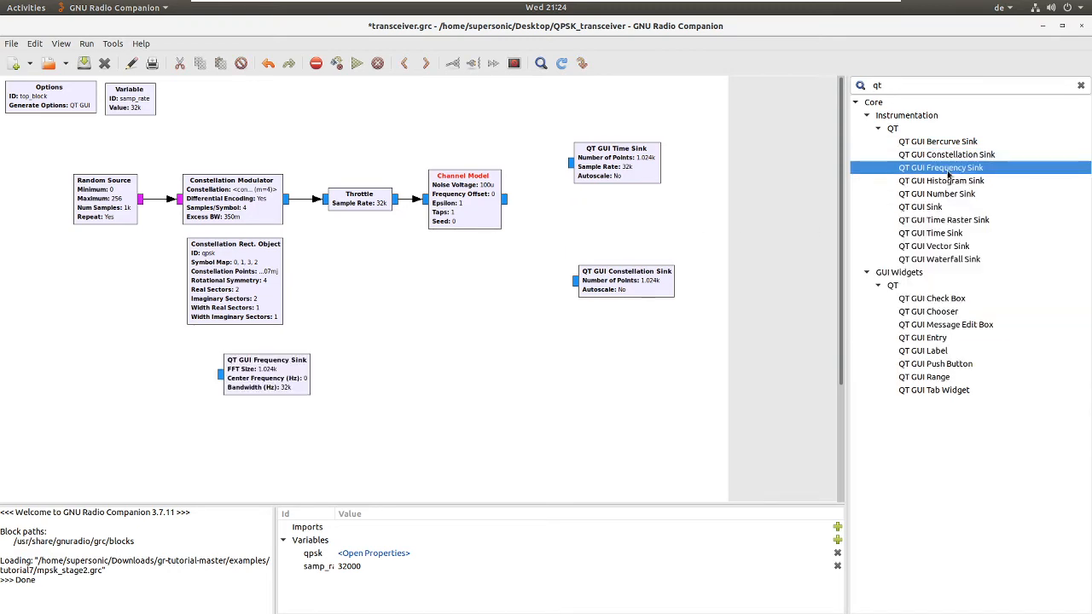
drag(228, 387, 578, 234)
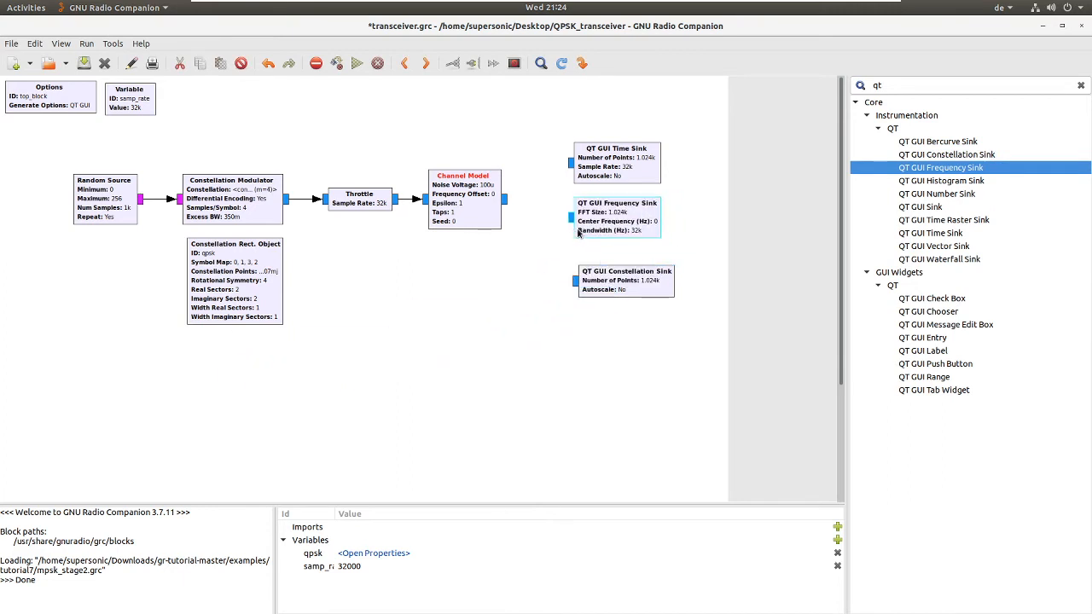
drag(601, 270, 595, 257)
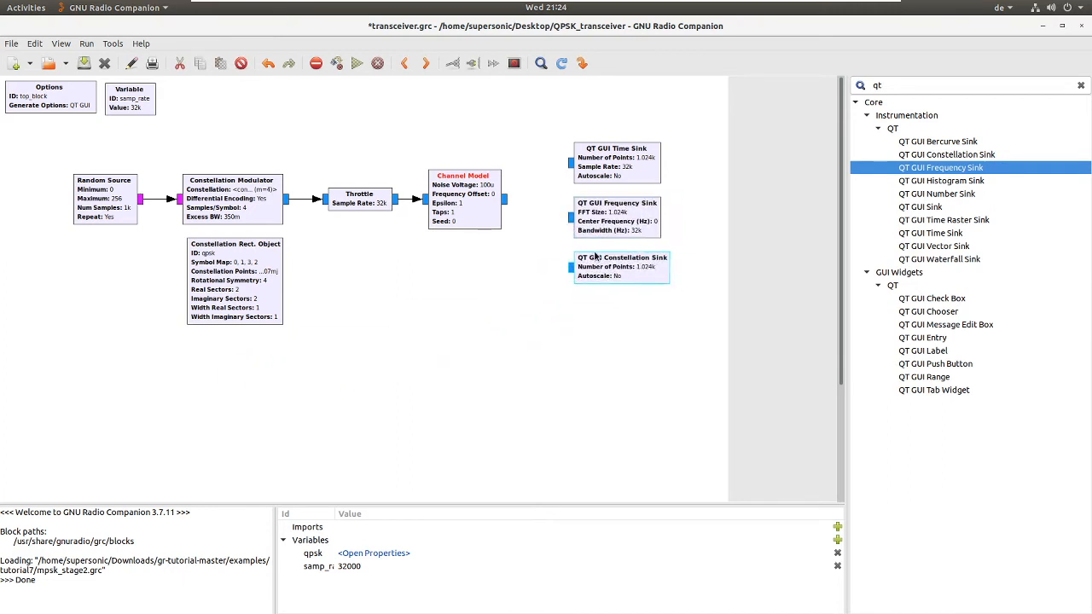
- Connect the Channel Model output to the Time, Frequency and Constellation Sinks, and nudge the samp_rate variable slightly away from Options
click(508, 200)
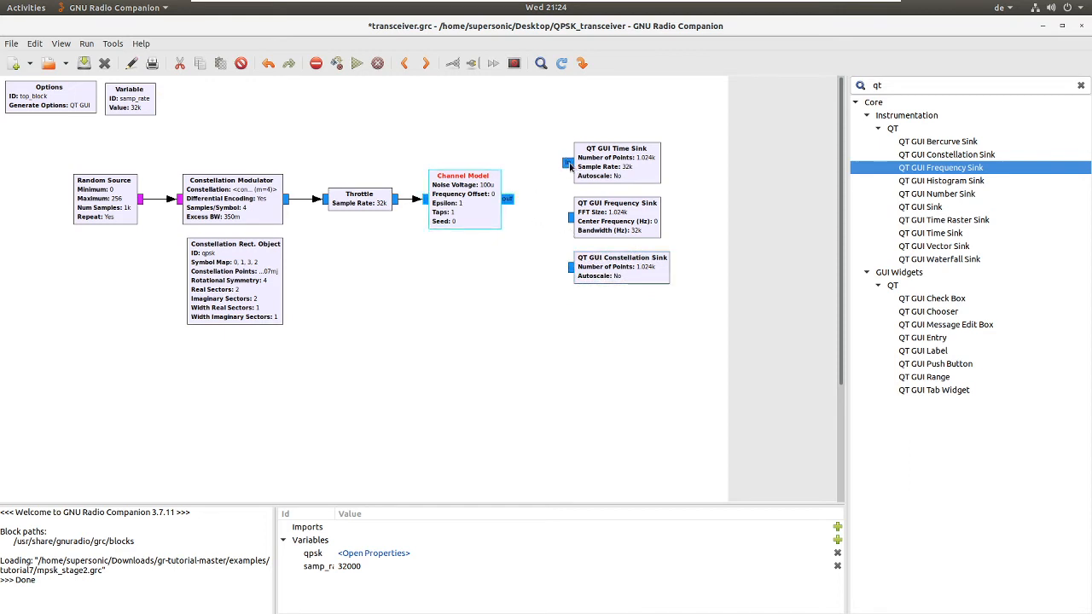
click(570, 165)
click(508, 199)
click(569, 218)
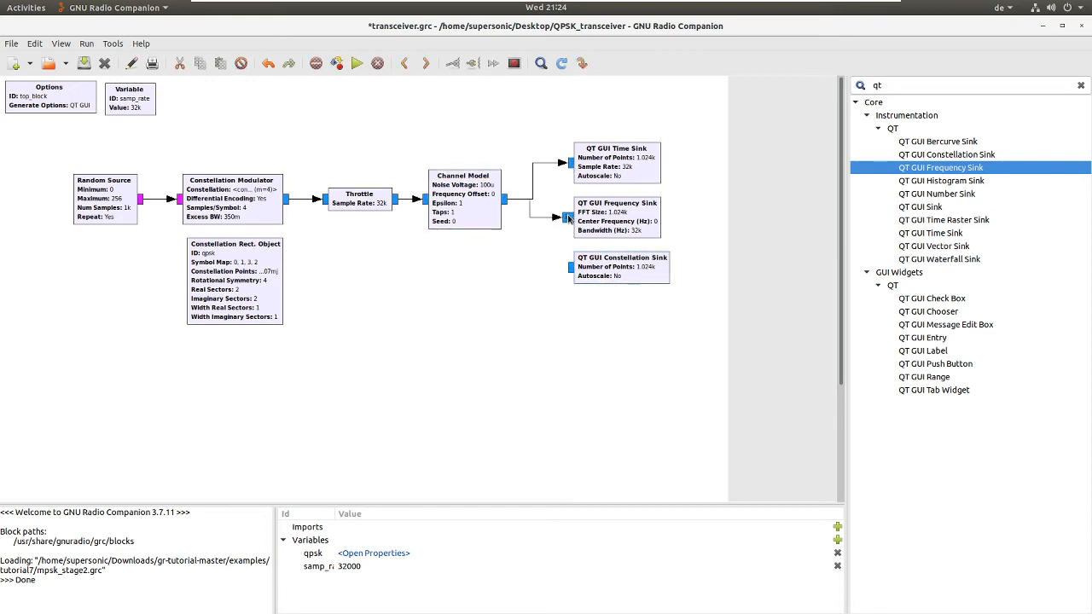
click(508, 200)
click(571, 267)
drag(135, 98, 144, 98)
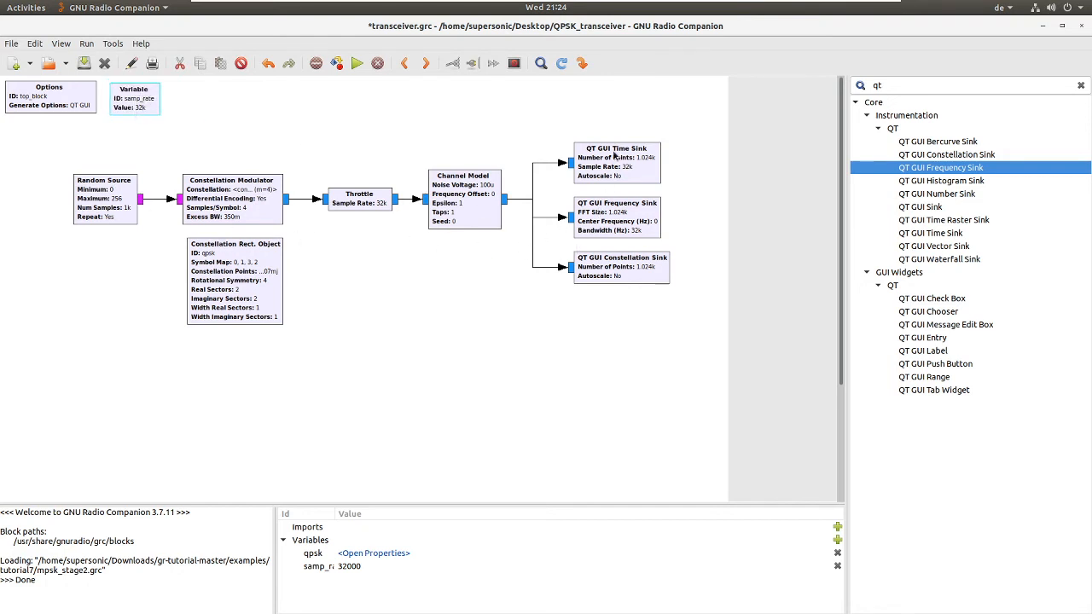
- Generate the flowgraph's Python code and open top_block.py from the desktop's QPSK_transceiver folder in the Text Editor
click(337, 64)
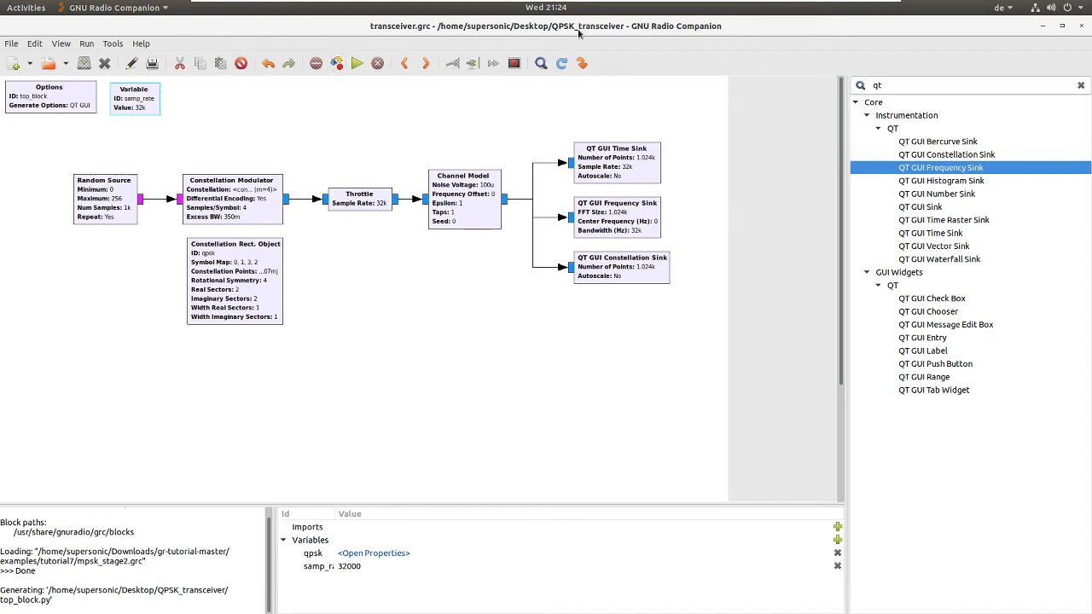
drag(665, 25, 669, 114)
click(58, 175)
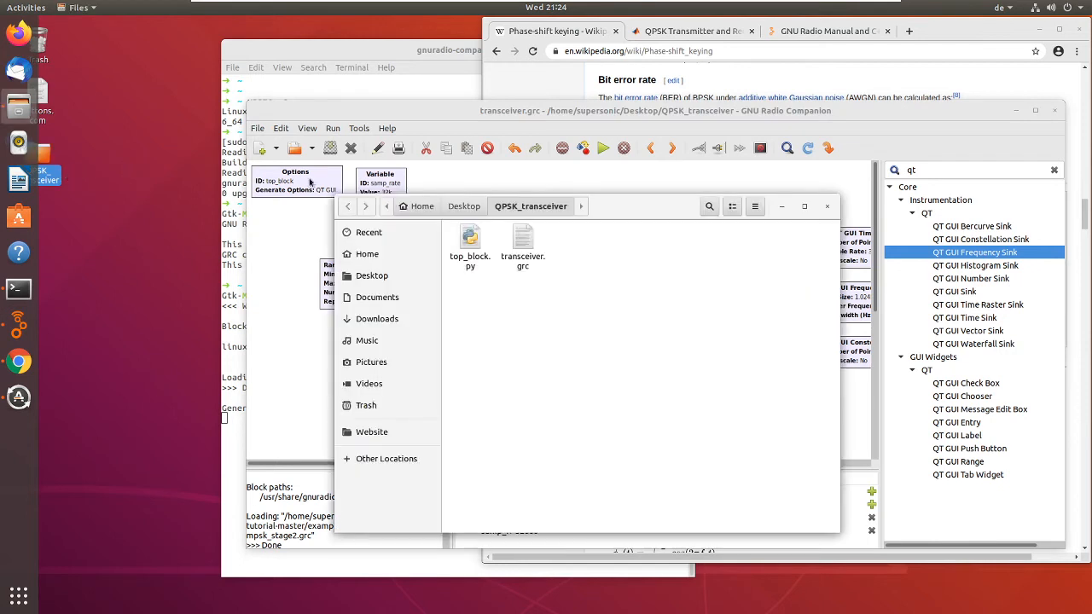
right_click(471, 253)
click(505, 257)
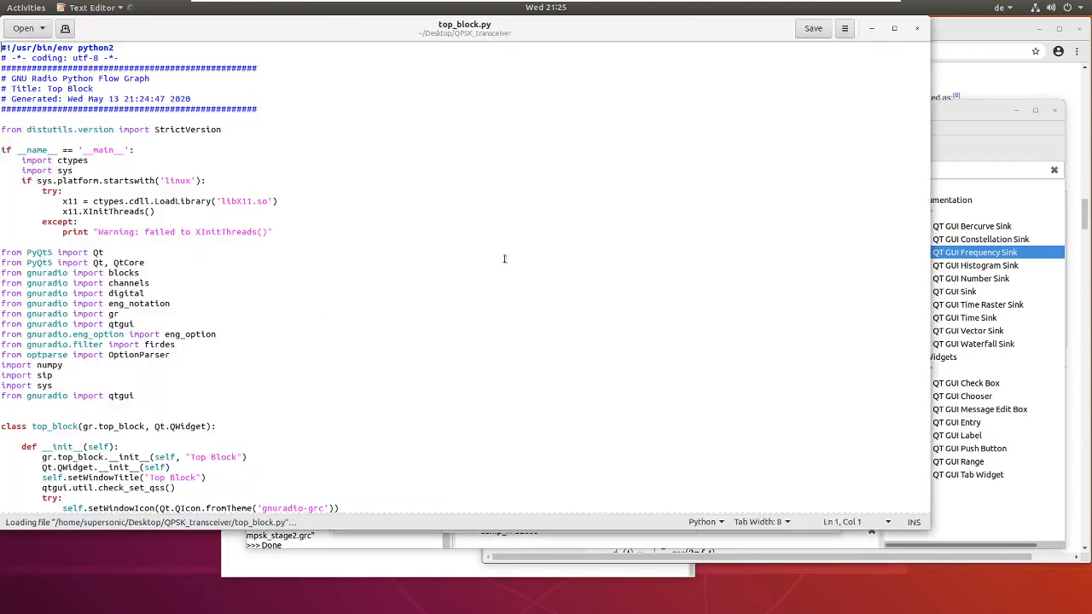
drag(594, 31, 676, 47)
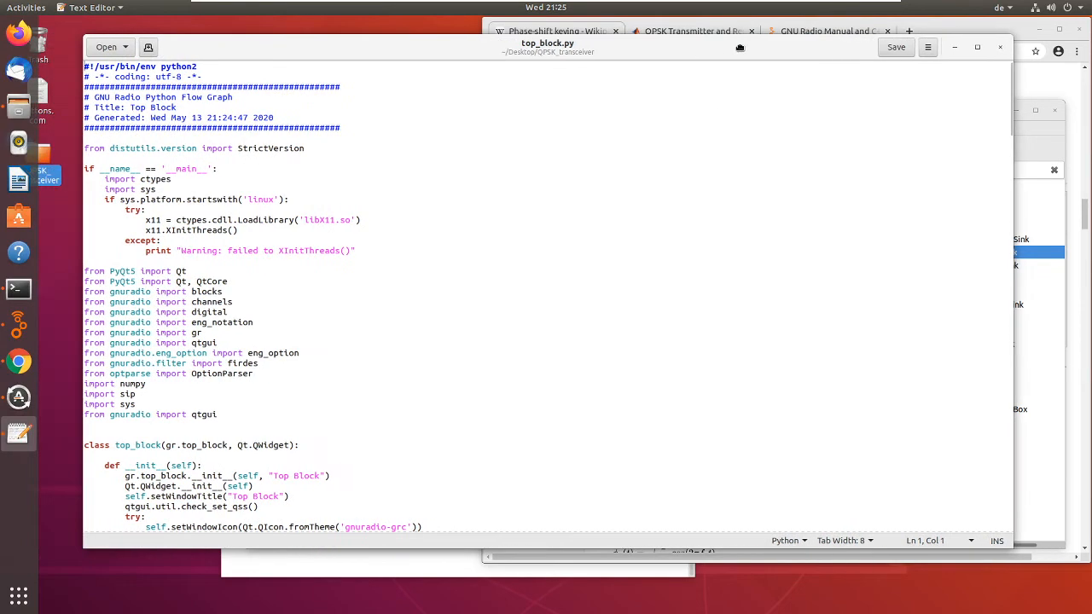
- Examine the block parameters, connections and variable setter functions in the generated top_block.py
drag(1009, 96, 991, 442)
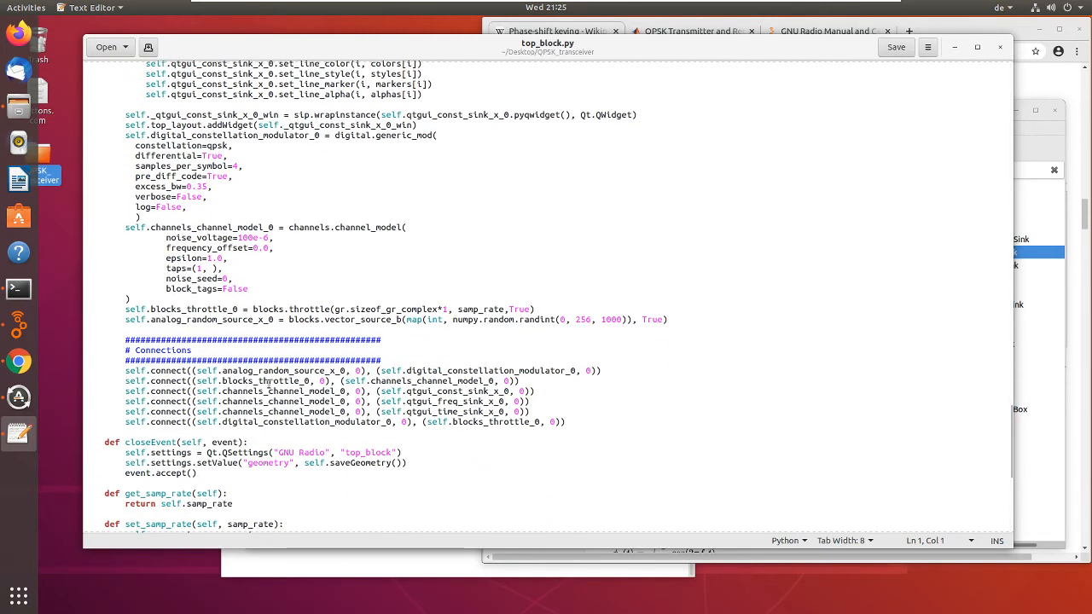
drag(264, 381, 300, 386)
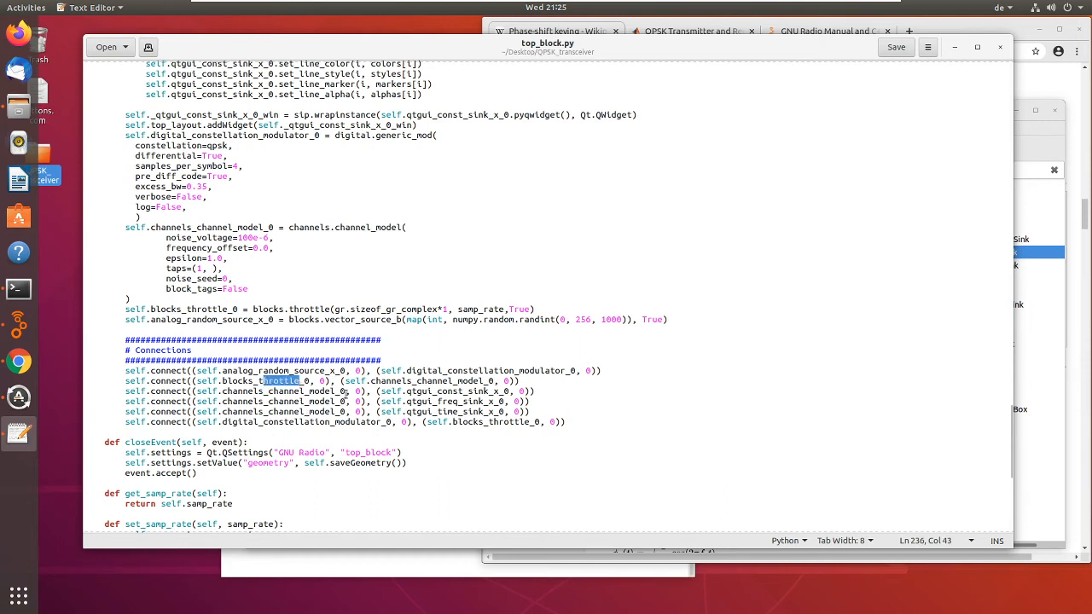
drag(411, 372, 562, 372)
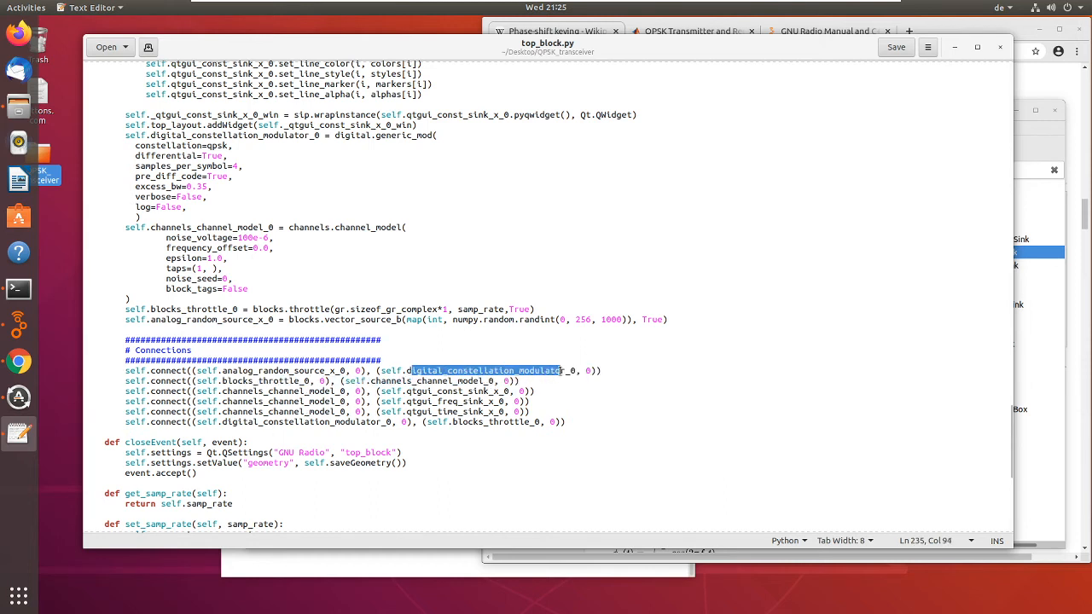
scroll(557, 347, down, 2)
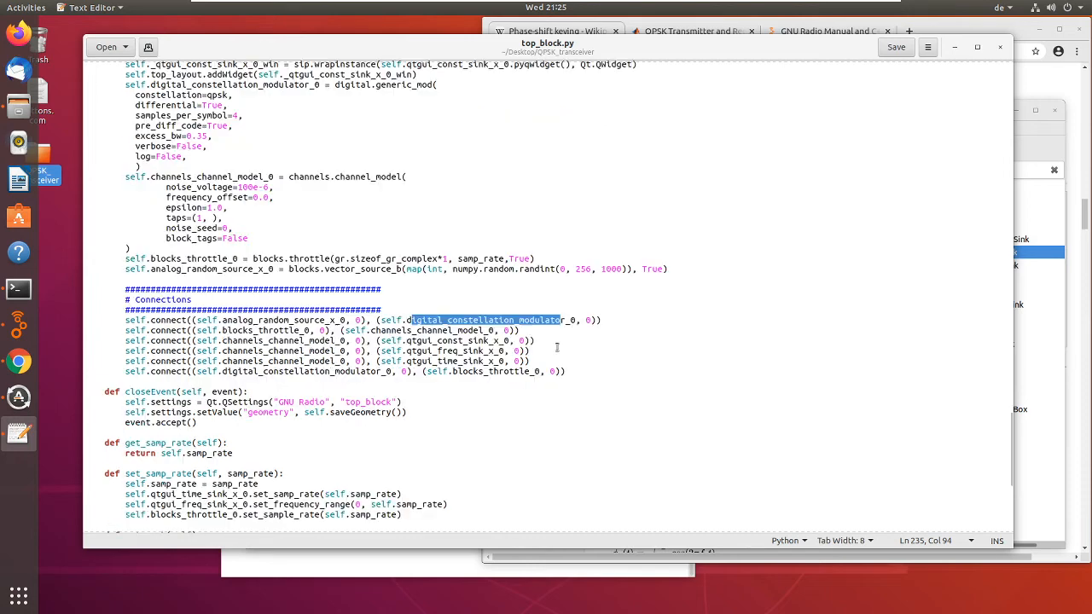
scroll(557, 348, down, 3)
scroll(557, 347, down, 3)
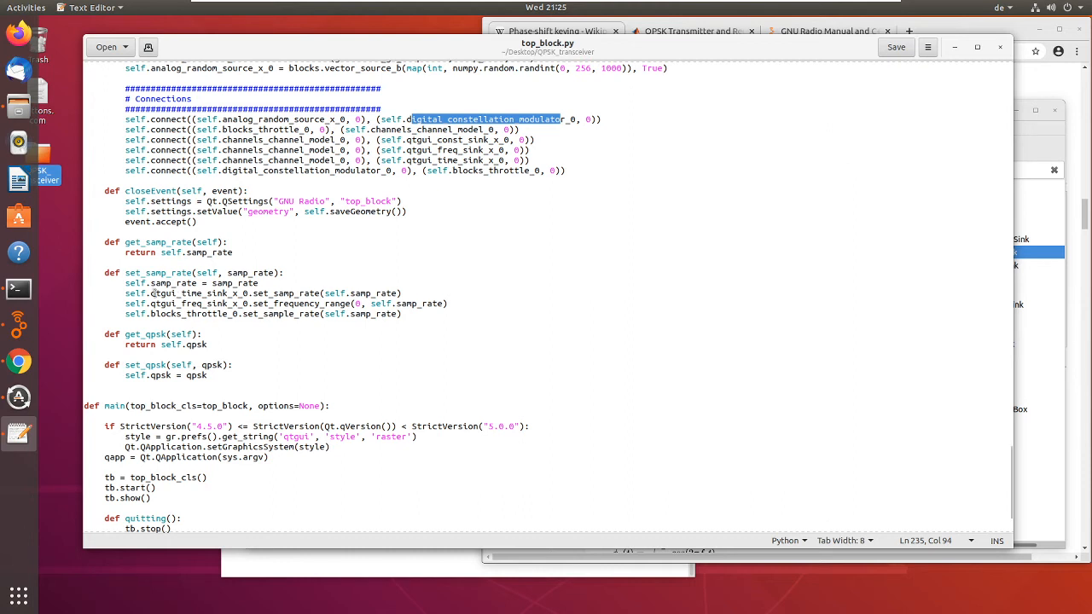
- Examine the time sink and frequency sink update calls in the set_samp_rate function of top_block.py
drag(151, 294, 229, 294)
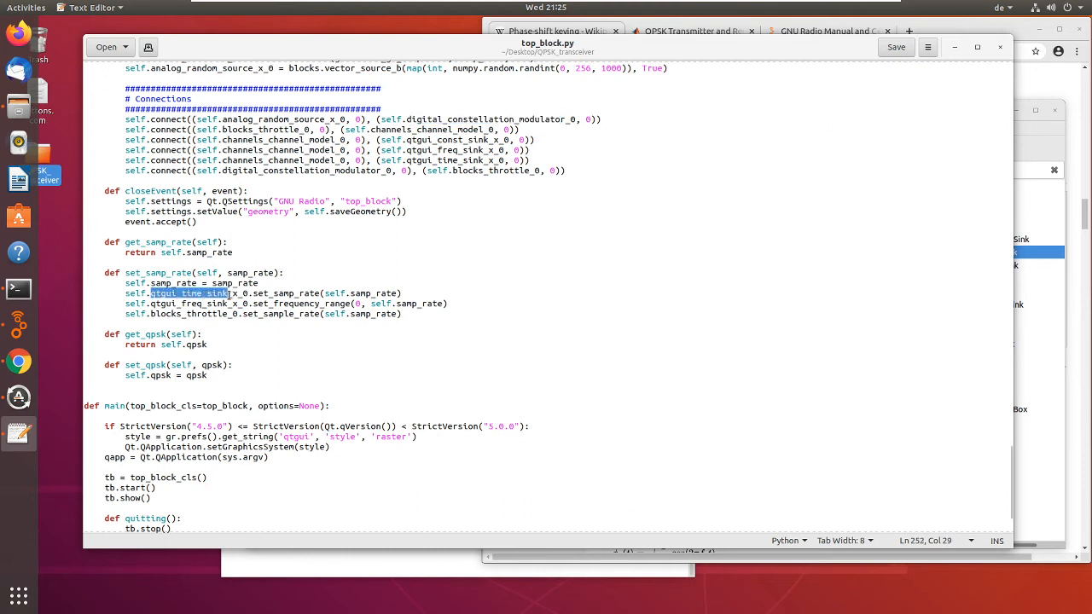
drag(152, 304, 225, 304)
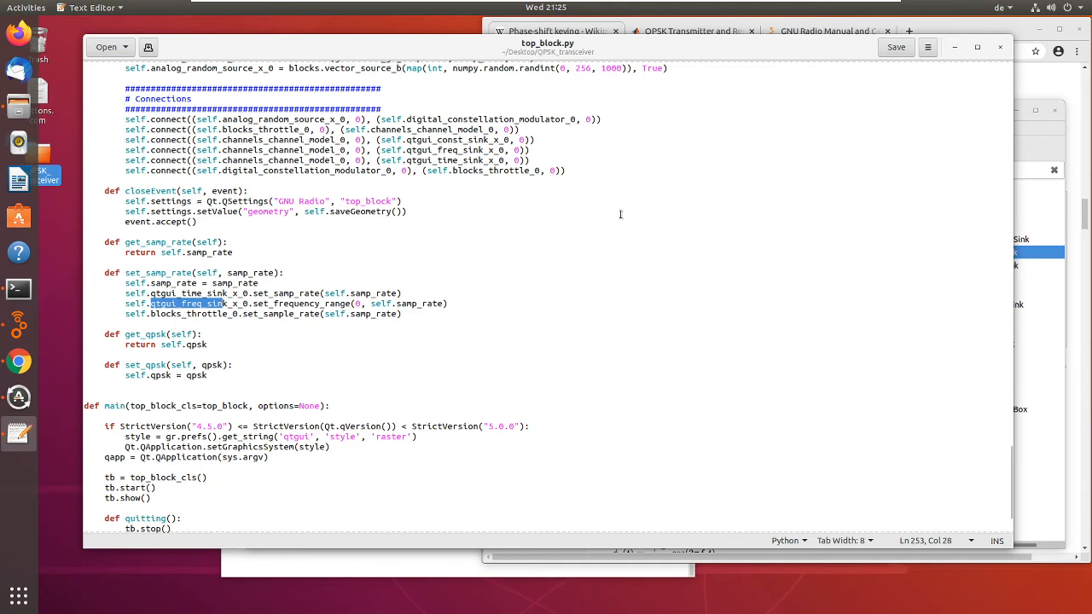
- Minimise the Text Editor, close the file manager, widen the GNU Radio Companion window to show all three sinks, and execute the flowgraph
click(954, 47)
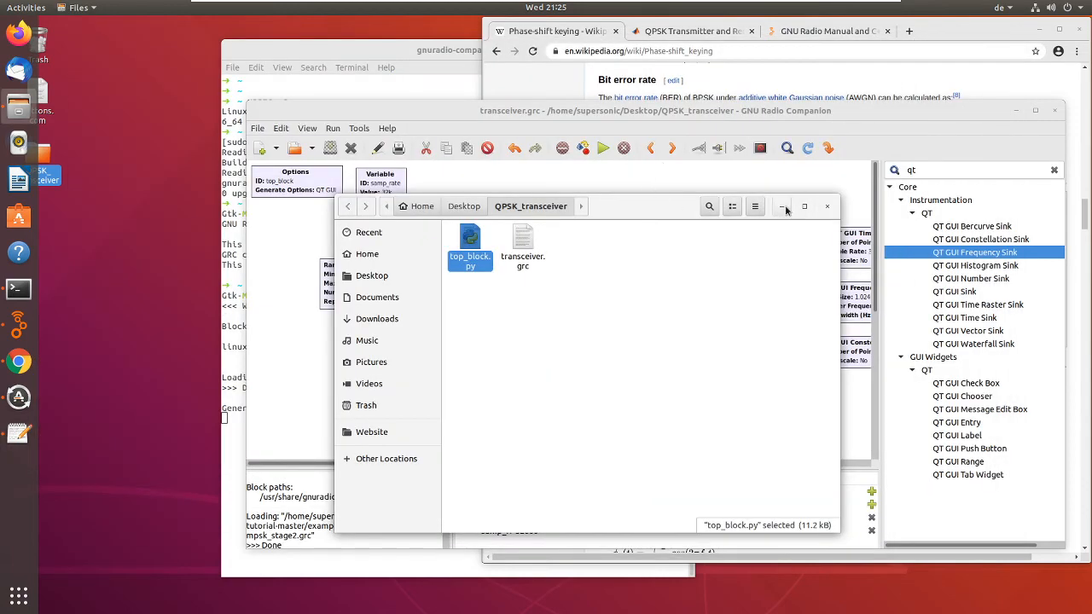
click(827, 206)
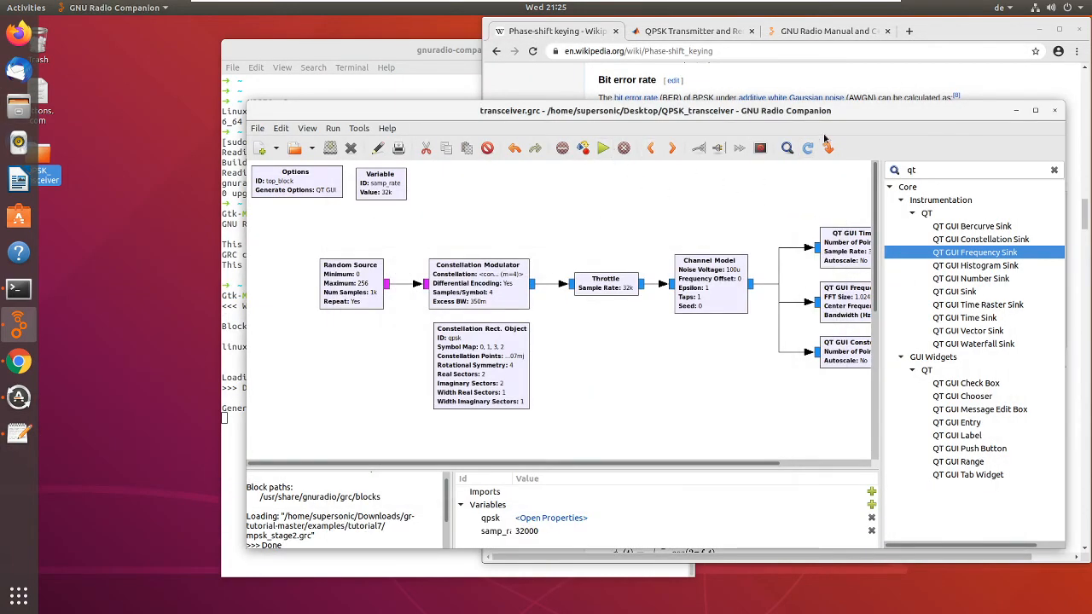
drag(715, 112, 574, 109)
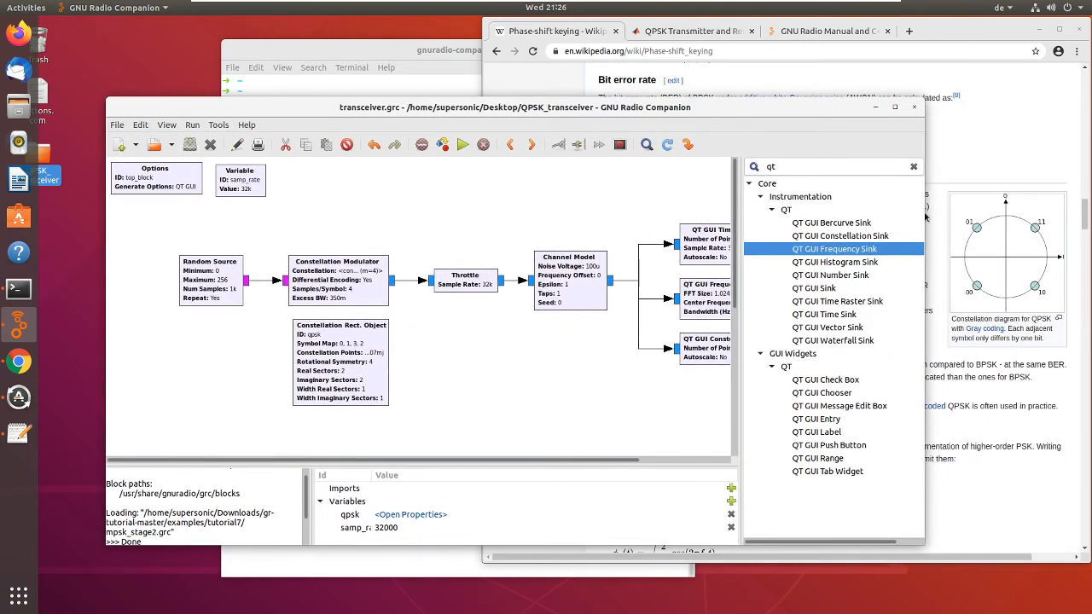
drag(930, 213, 1011, 215)
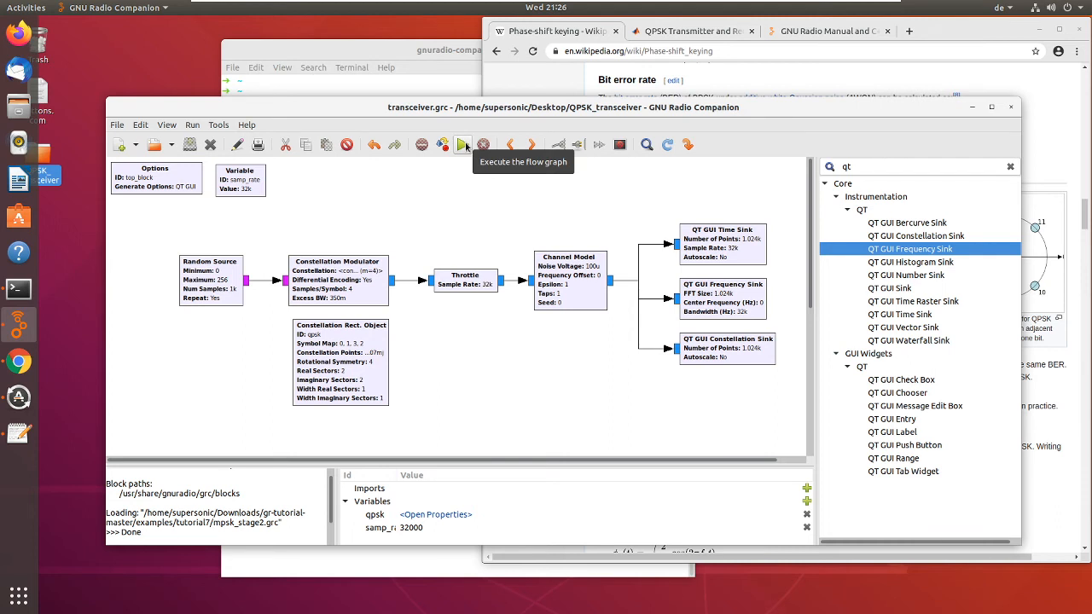
click(463, 145)
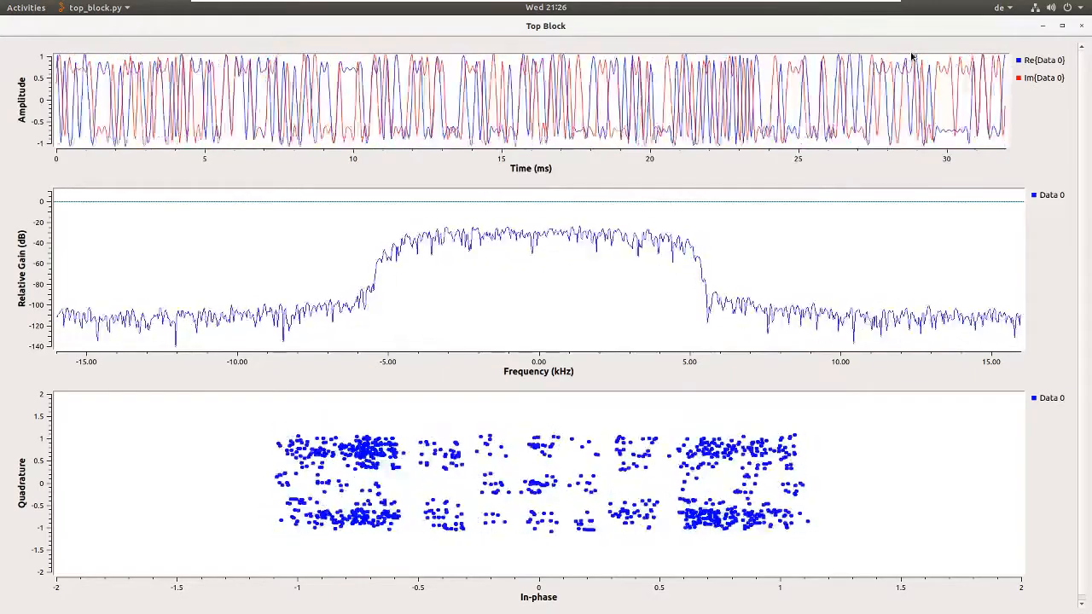
- Move the Top Block plots aside and read the QPSK implementation and transmitter structure on the Wikipedia Phase-shift keying page
drag(734, 20, 671, 187)
click(853, 72)
scroll(921, 245, down, 4)
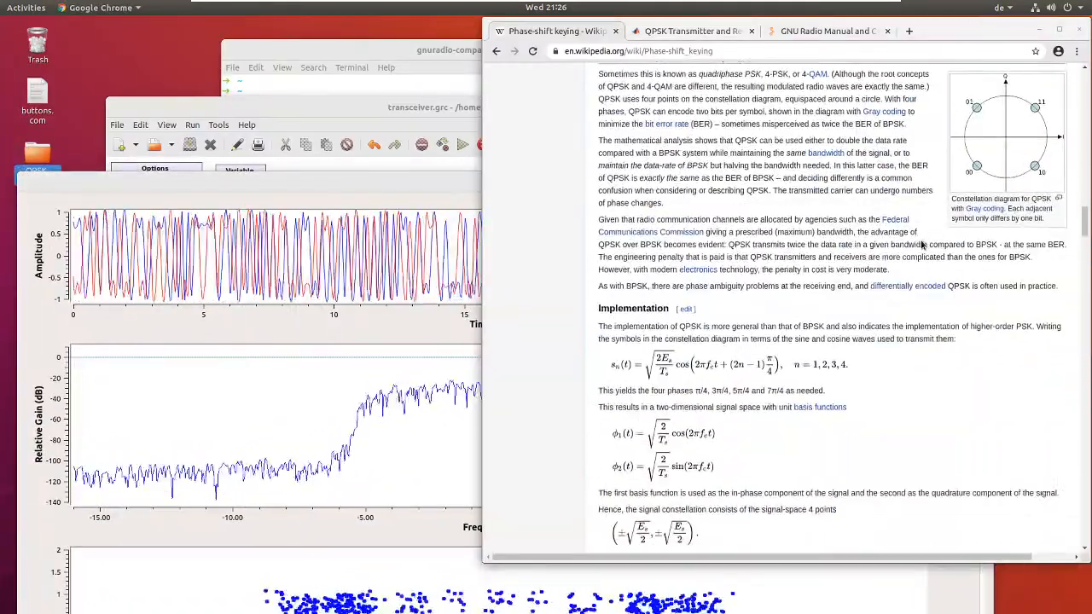
scroll(922, 245, down, 8)
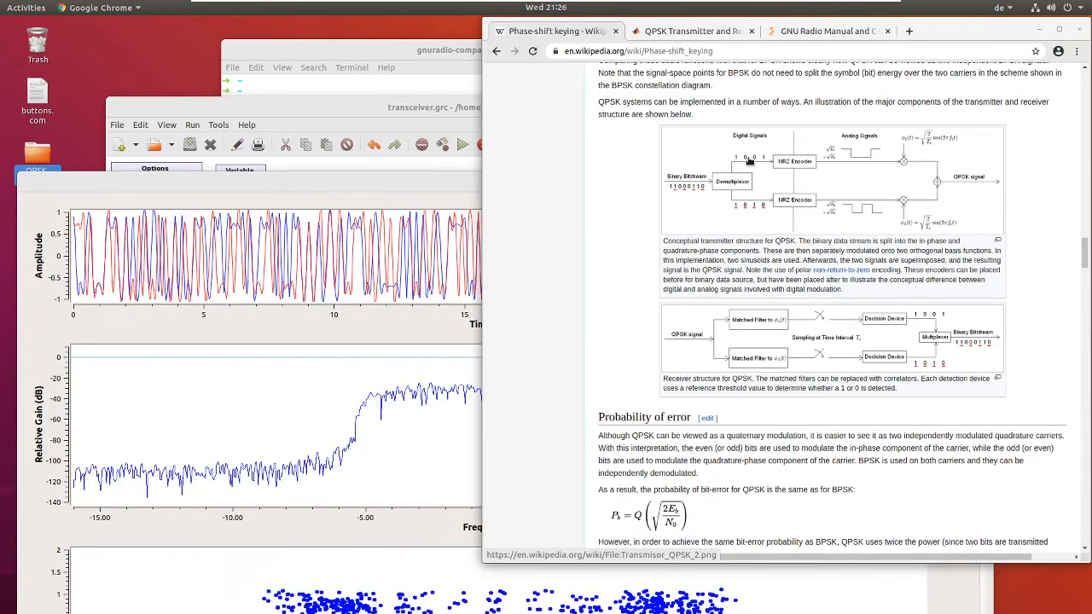
- Bring the Top Block window back in front of the browser and examine its time, frequency and constellation plots
drag(459, 194, 520, 48)
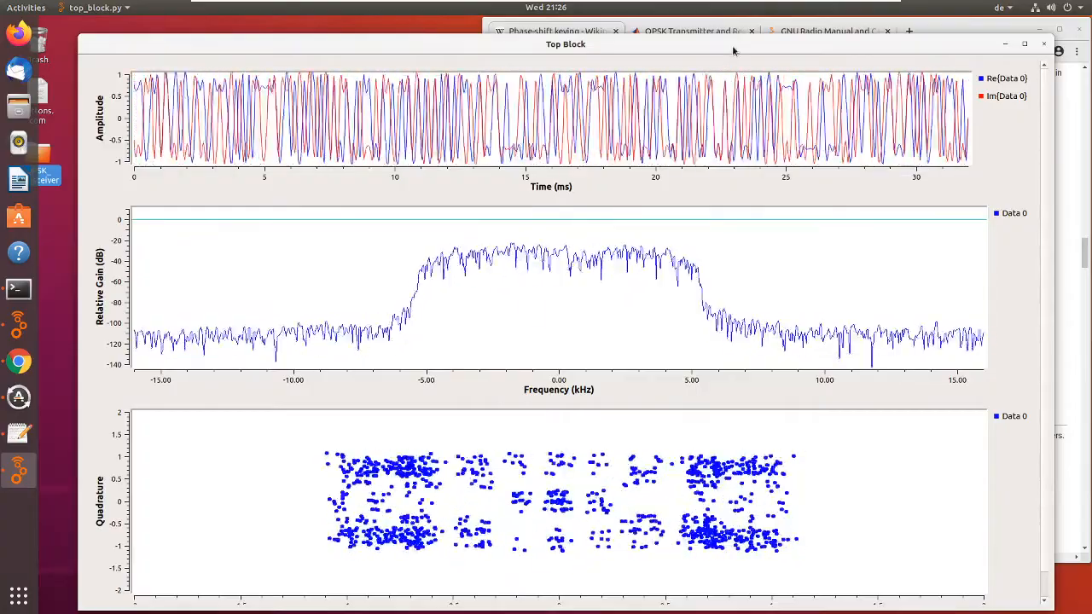
drag(732, 44, 751, 25)
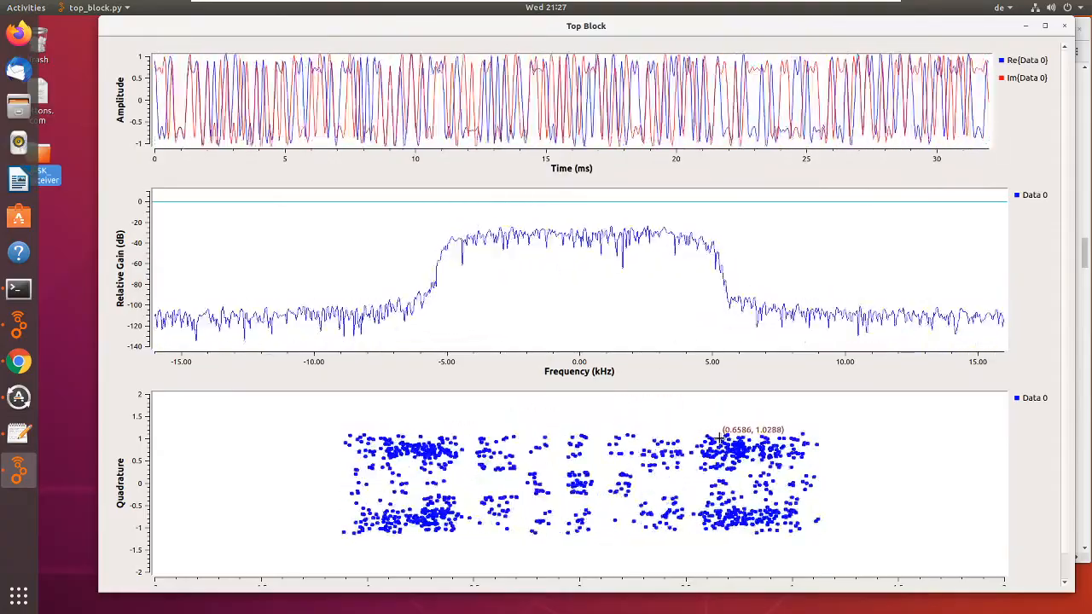
- Leave the virtual machine's full-screen mode and switch to top_block.py in the Text Editor
mouse_move(590, 4)
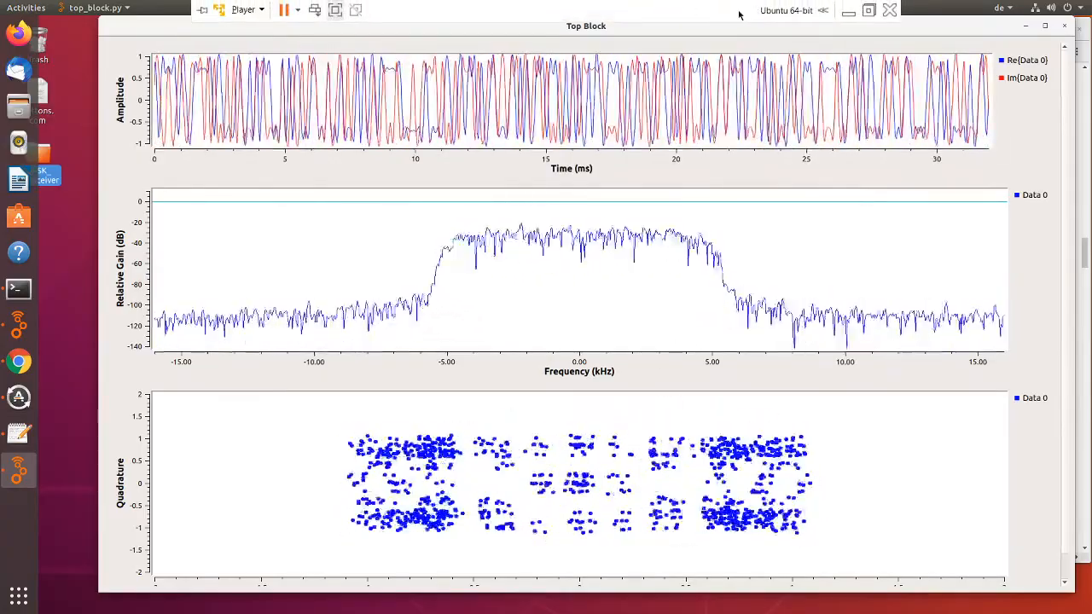
key(ctrl+alt+Return)
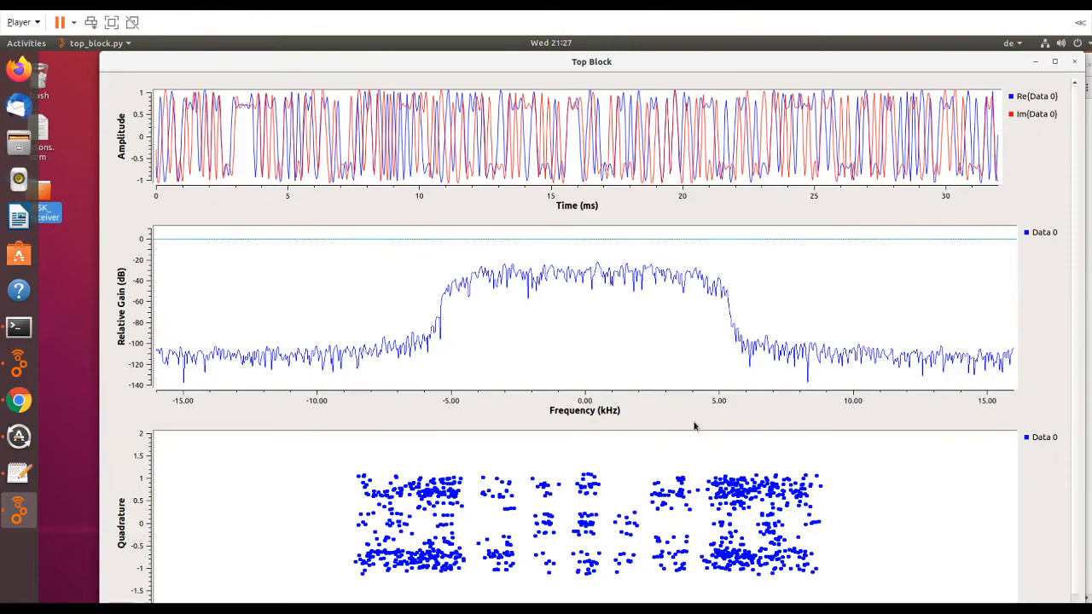
key(alt+Tab)
key(alt+Tab)
key(alt+Tab)
key(alt+Tab)
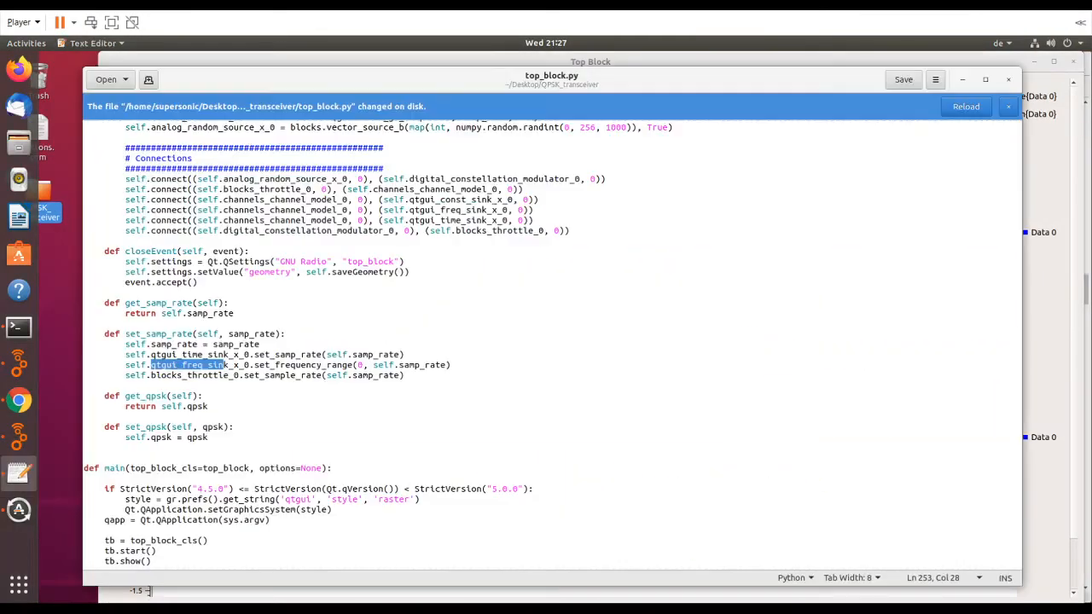